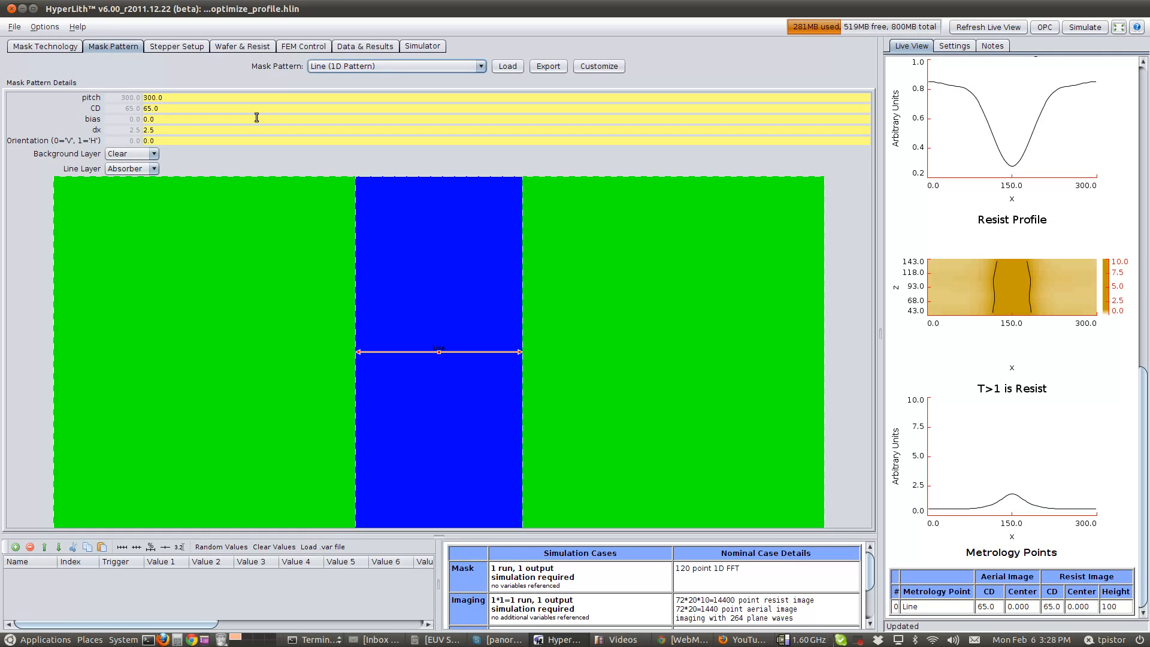
Make the BARC layer's thickness a variable named tBARC with a discrete range from 0 to 100 in steps of 10
click(242, 46)
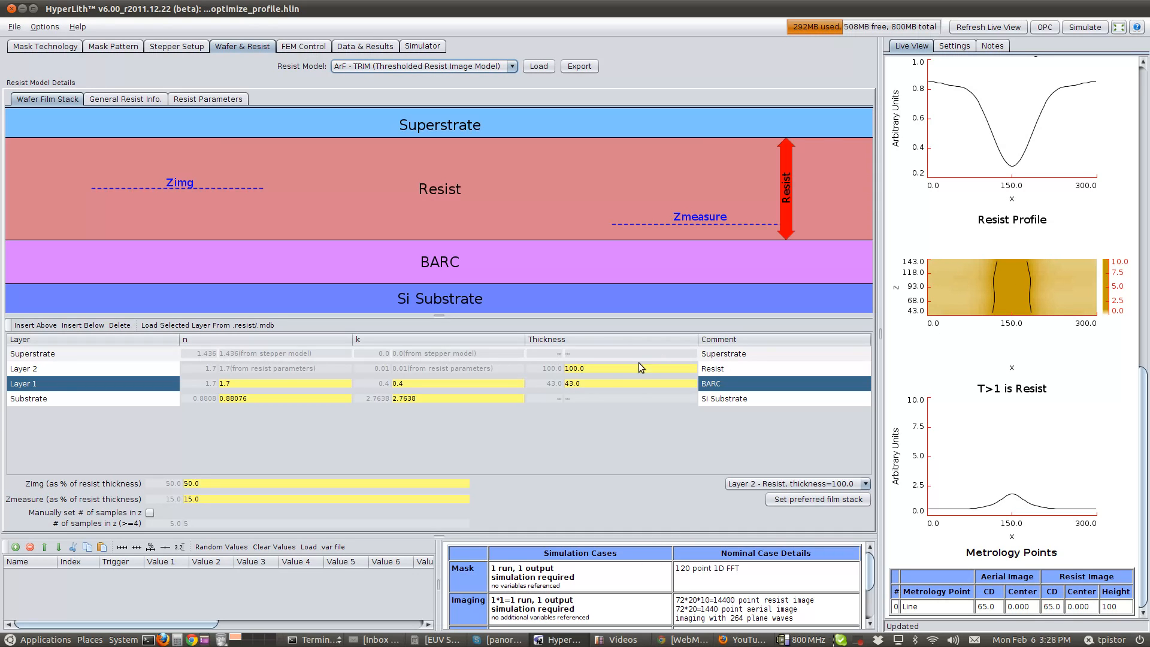
double_click(607, 384)
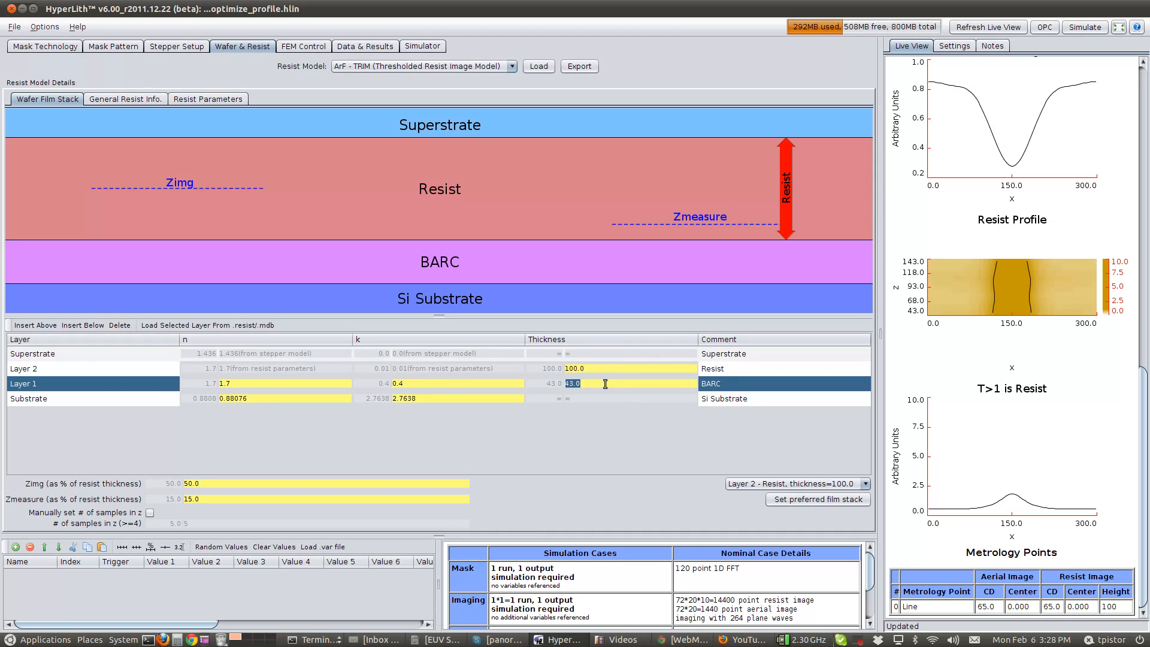
text(tBARC)
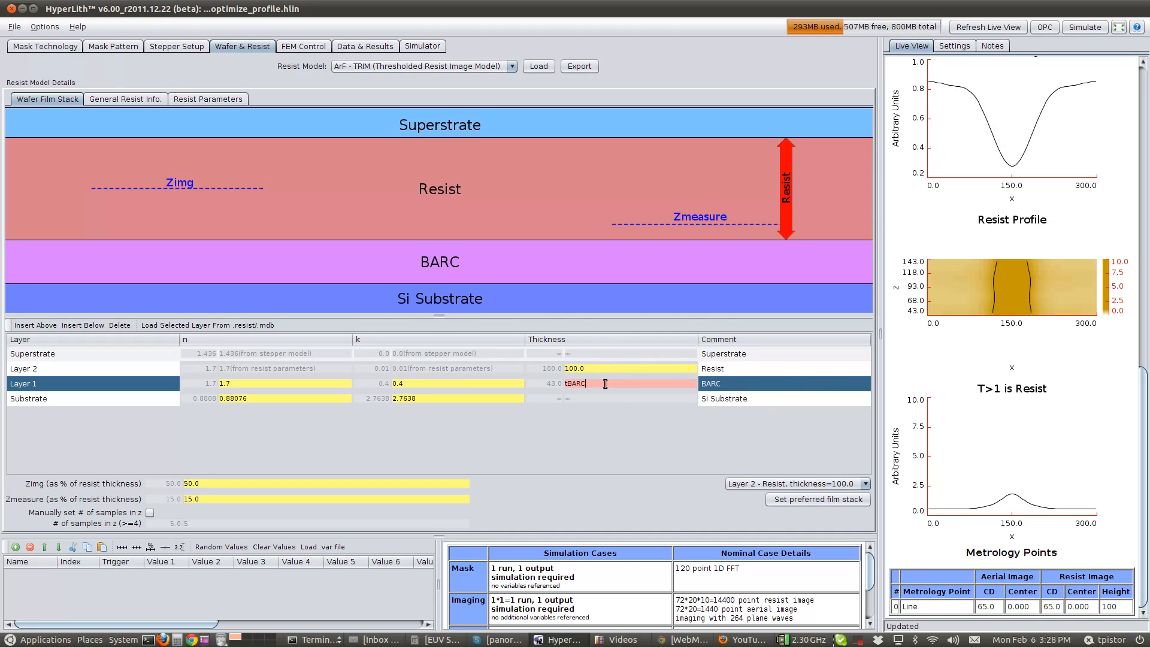
key(Return)
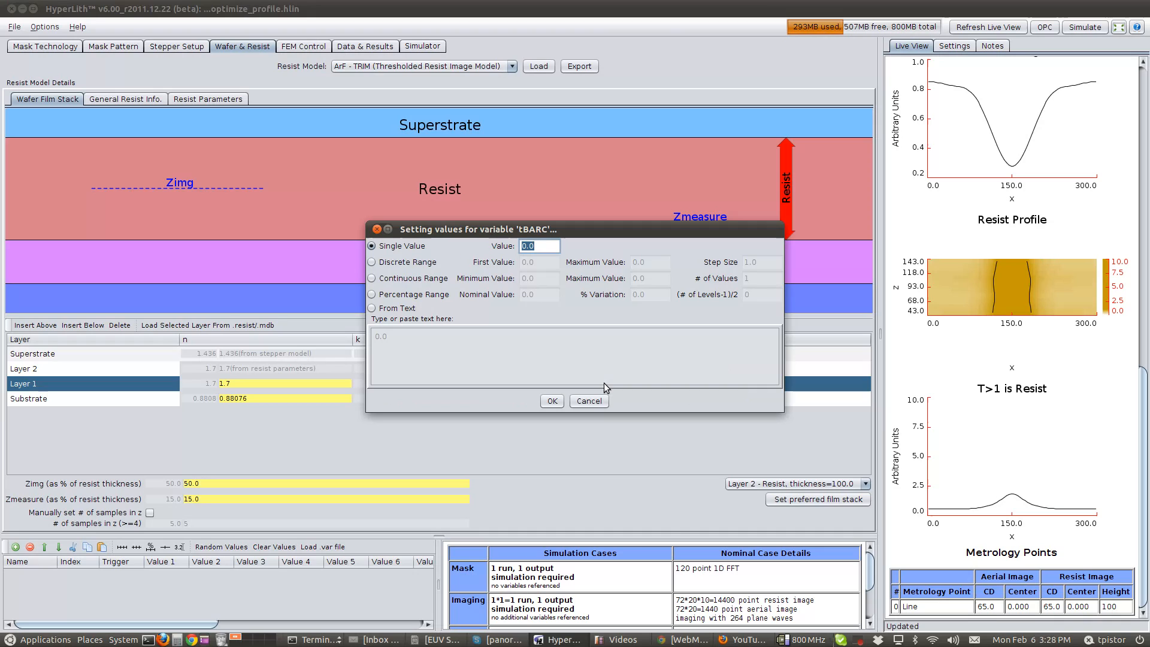
click(372, 263)
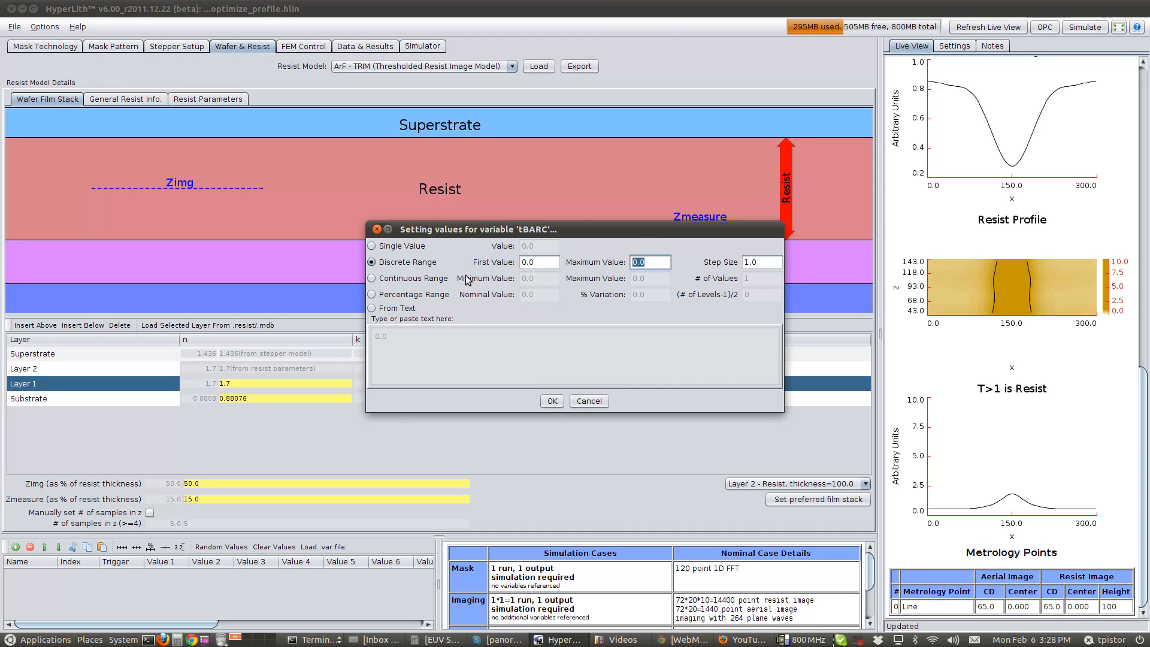
text(100)
key(Tab)
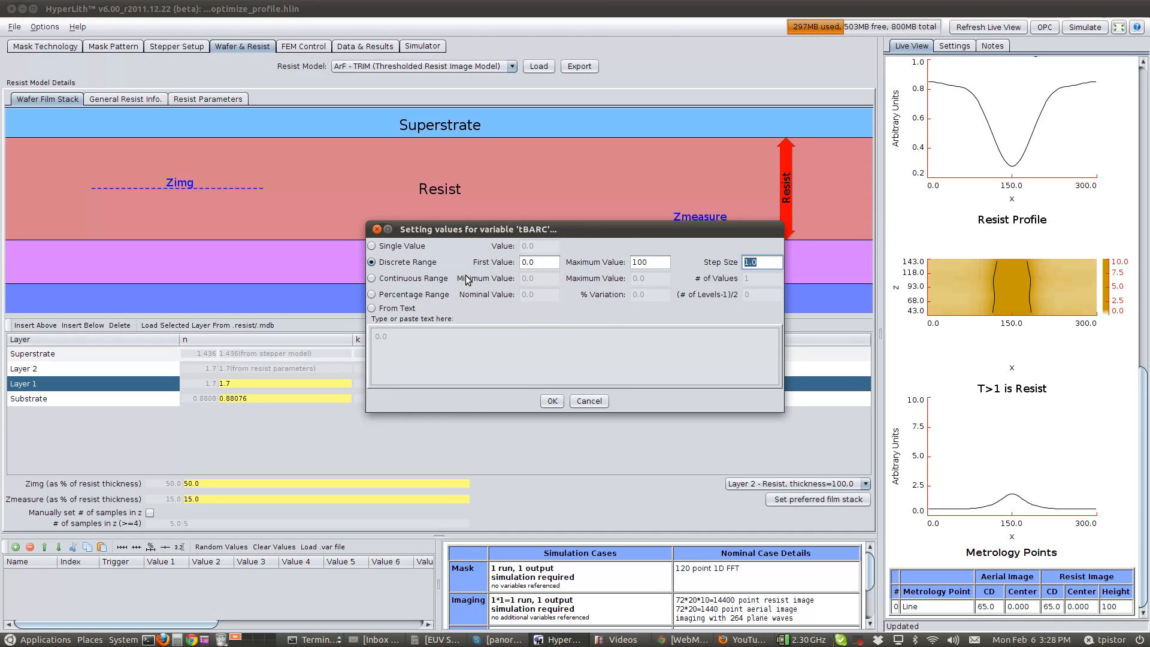
text(10)
key(Return)
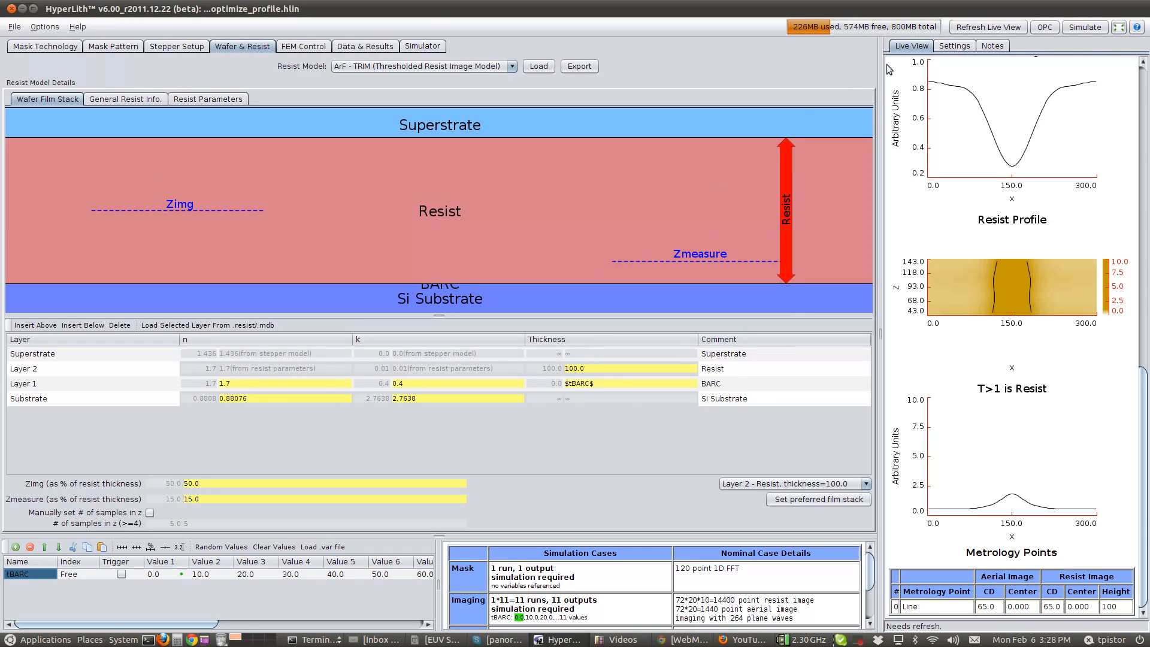
Run the simulation for all tBARC values, view the resist profile as separate plots, and close that plot window
click(1101, 27)
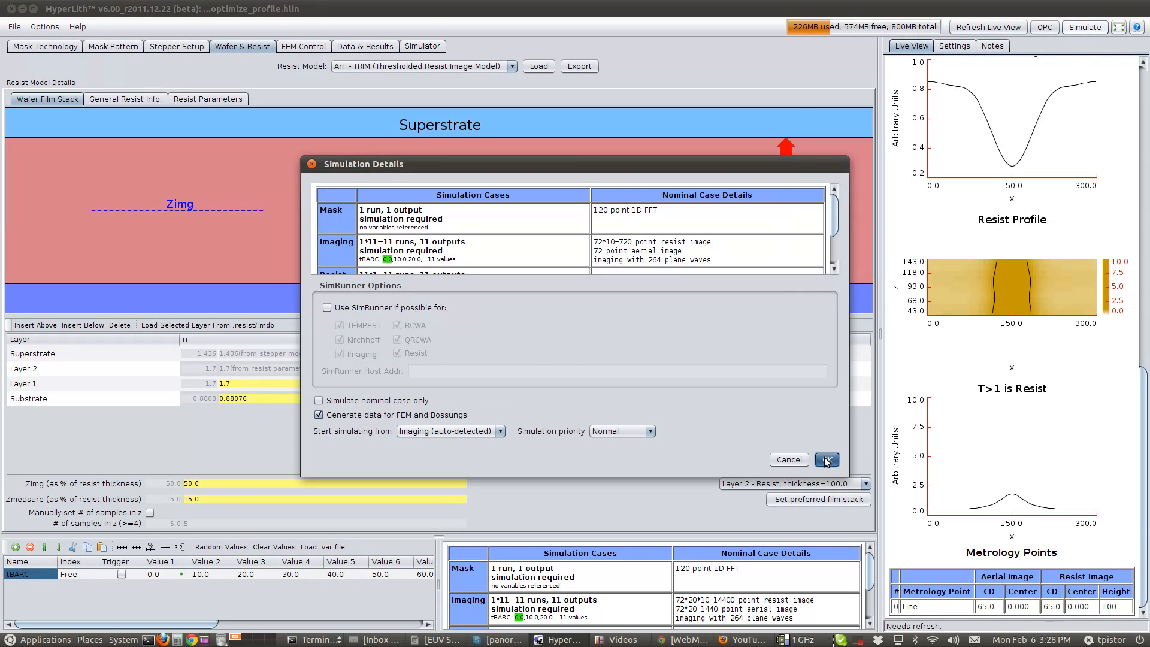
click(821, 458)
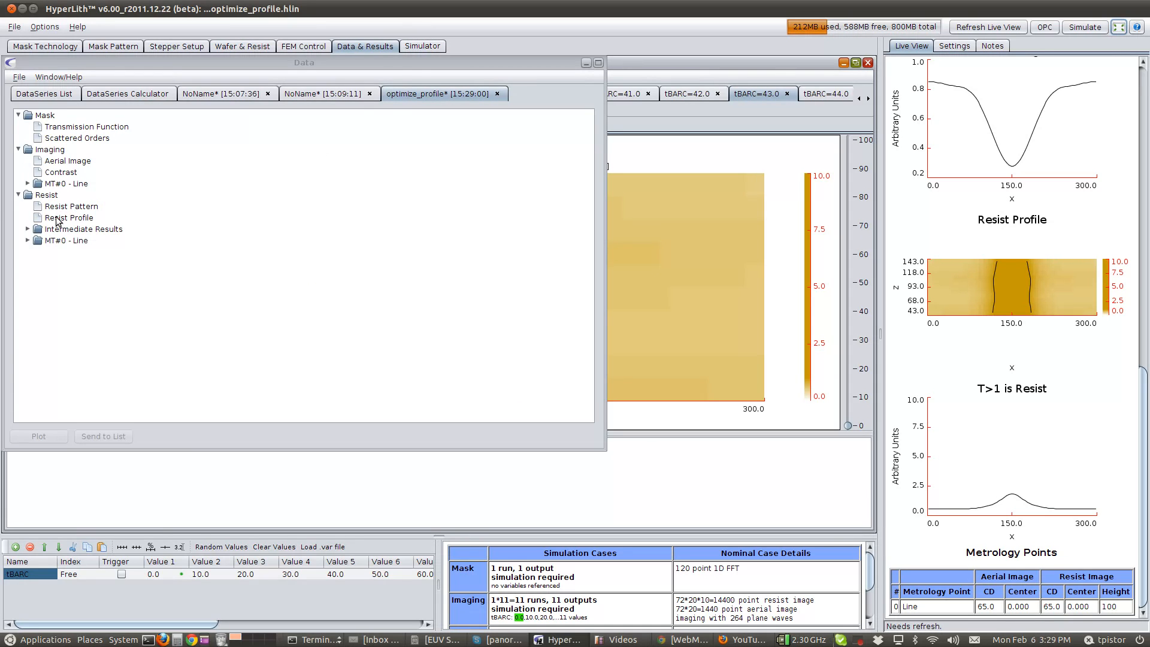
double_click(58, 219)
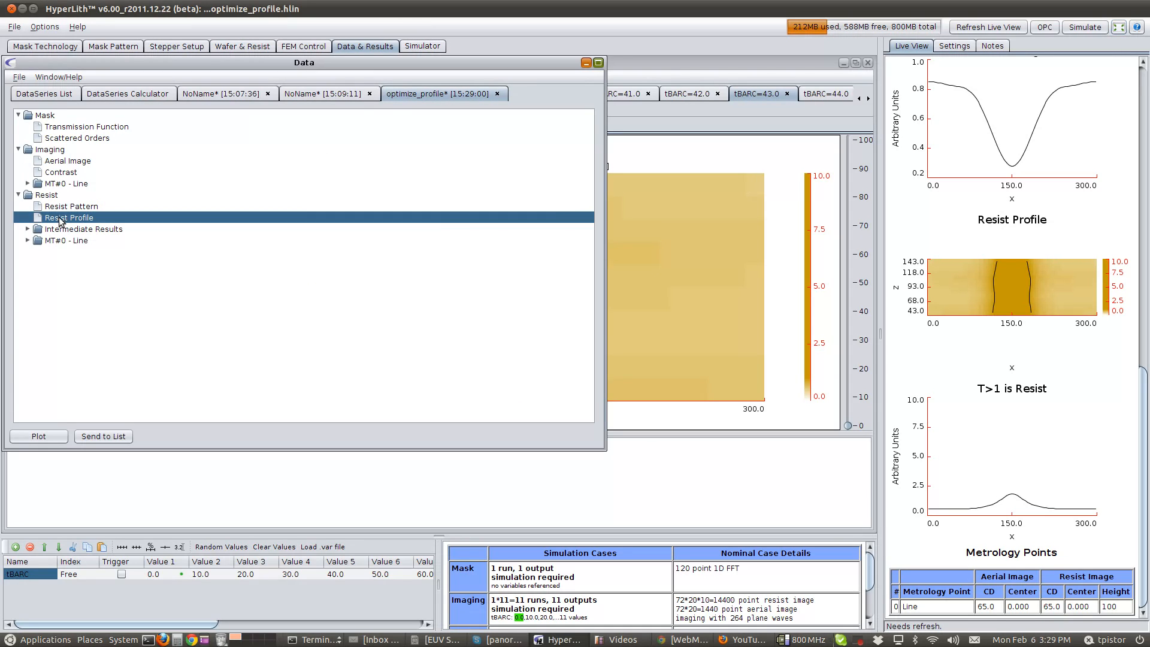
click(494, 375)
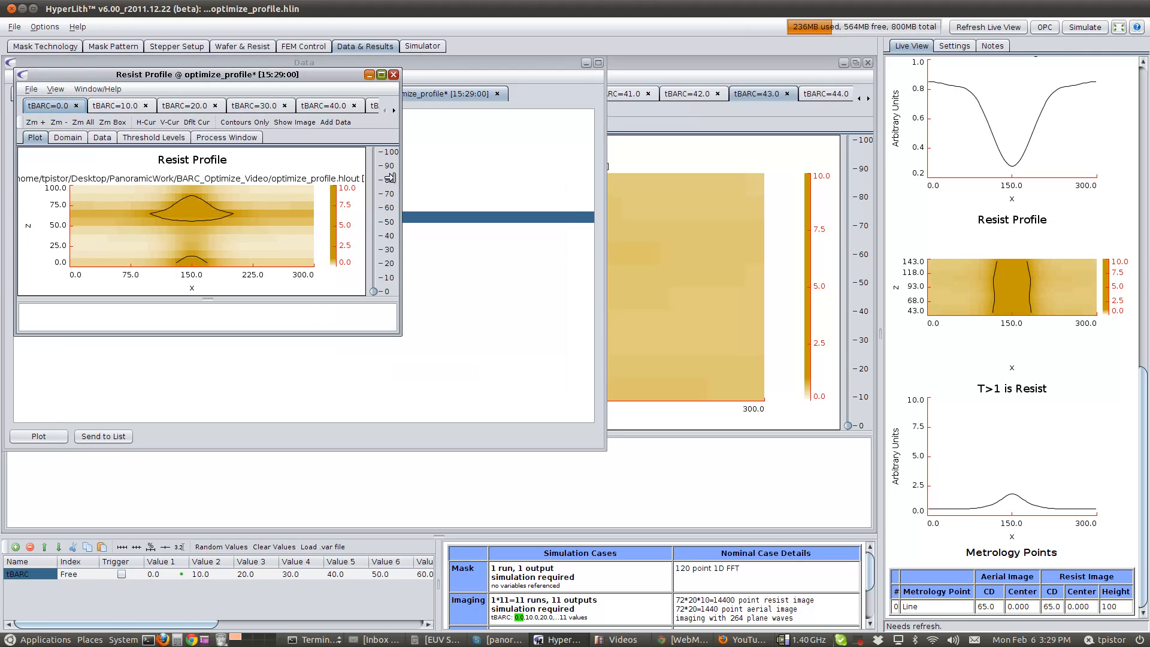
click(394, 74)
Plot the resist profiles of all tBARC values together using One Plot and maximize the plot window
click(37, 436)
click(477, 225)
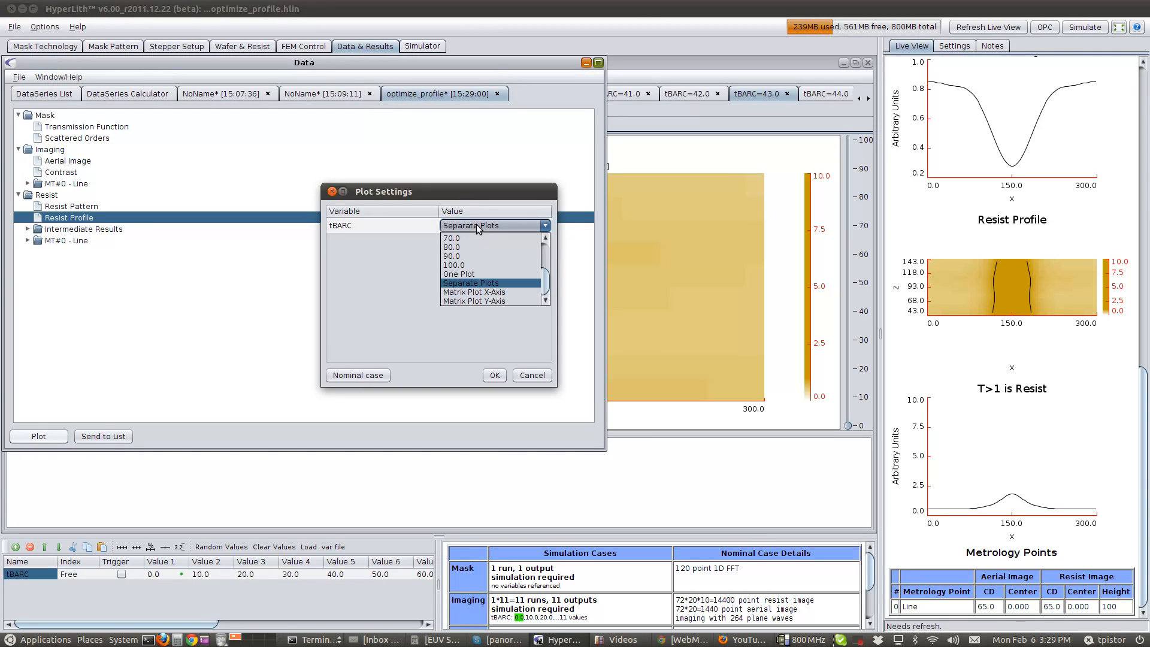
click(459, 274)
click(494, 375)
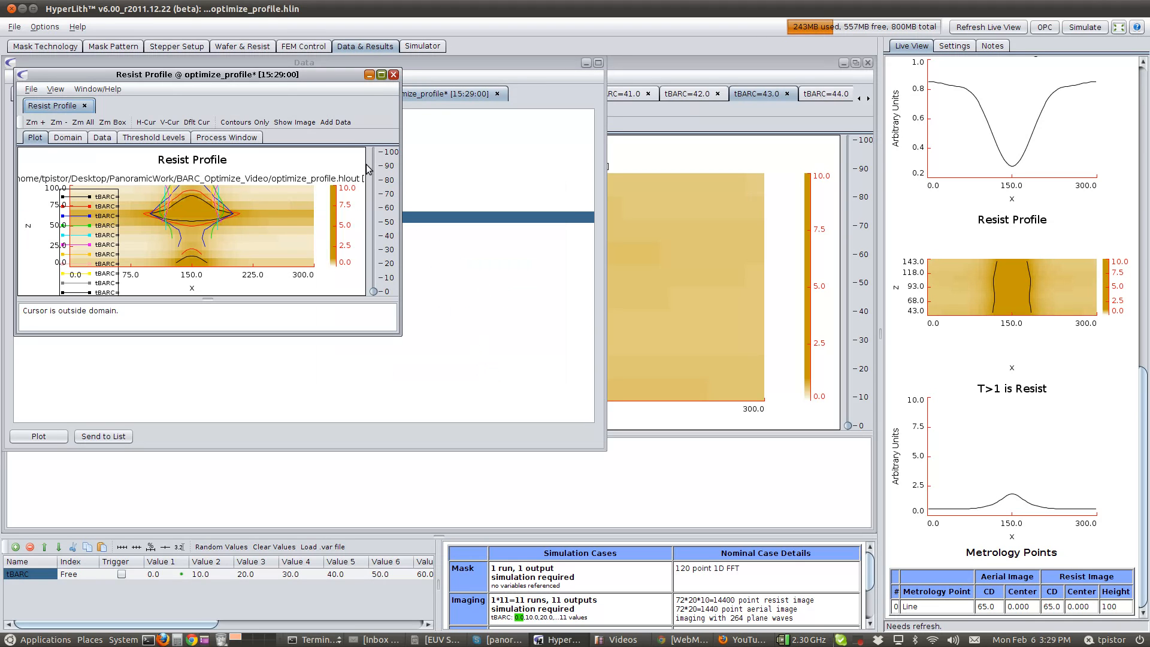
click(382, 74)
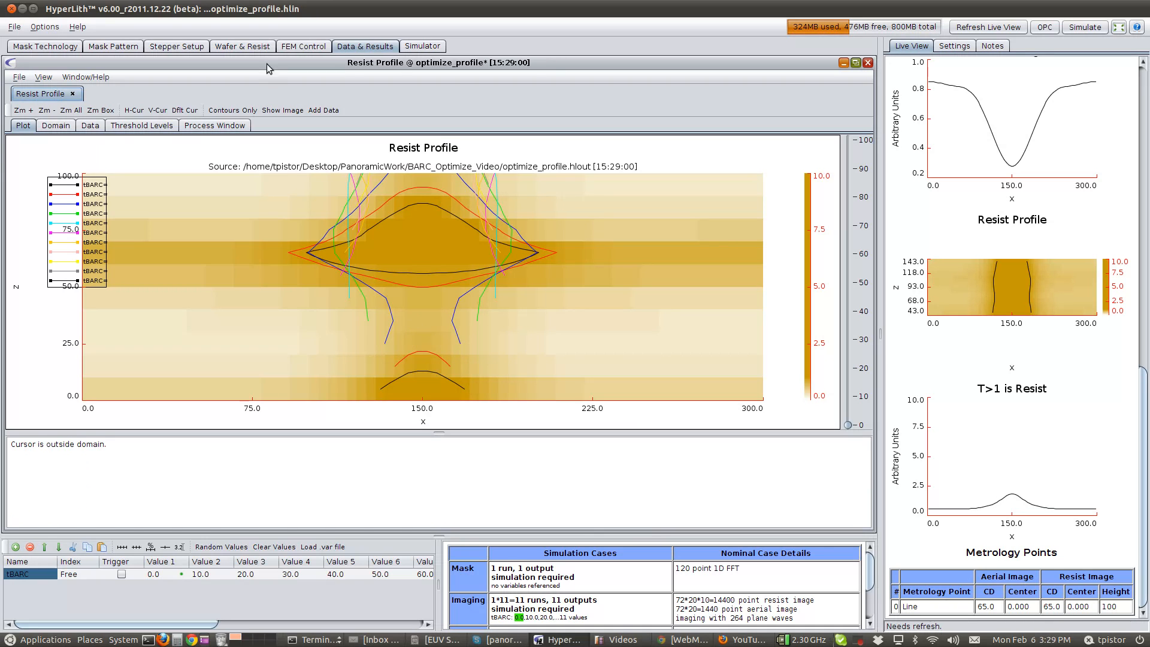
Examine the full set of tBARC resist contours with the legend moved aside, and return to the wafer film stack
click(250, 47)
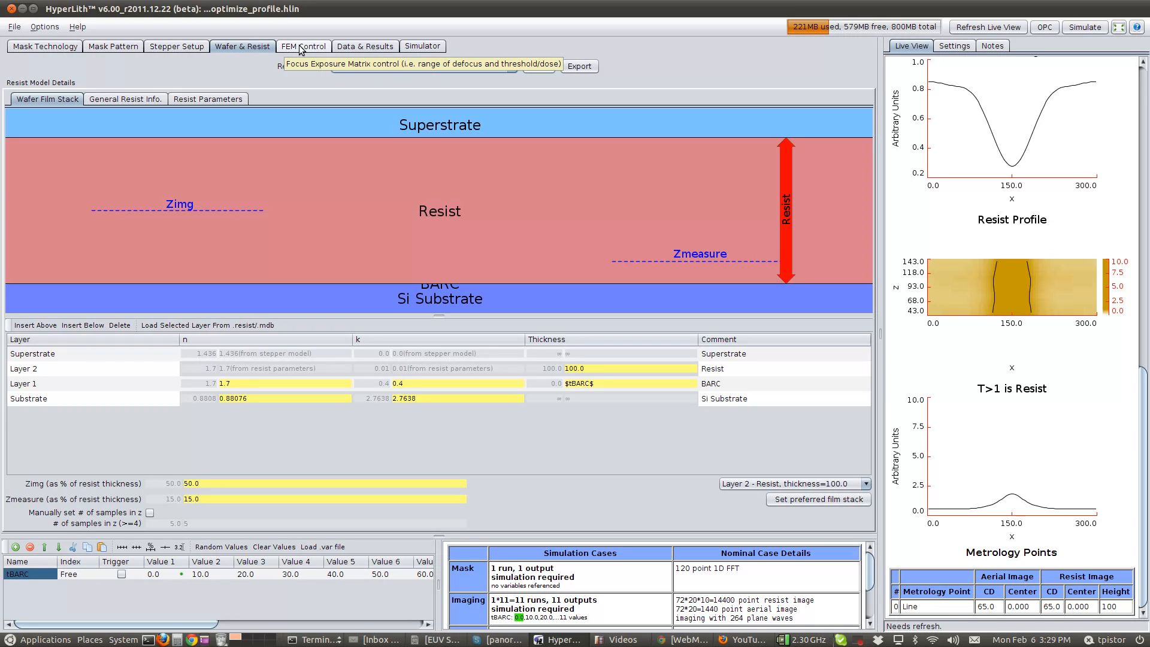
click(348, 50)
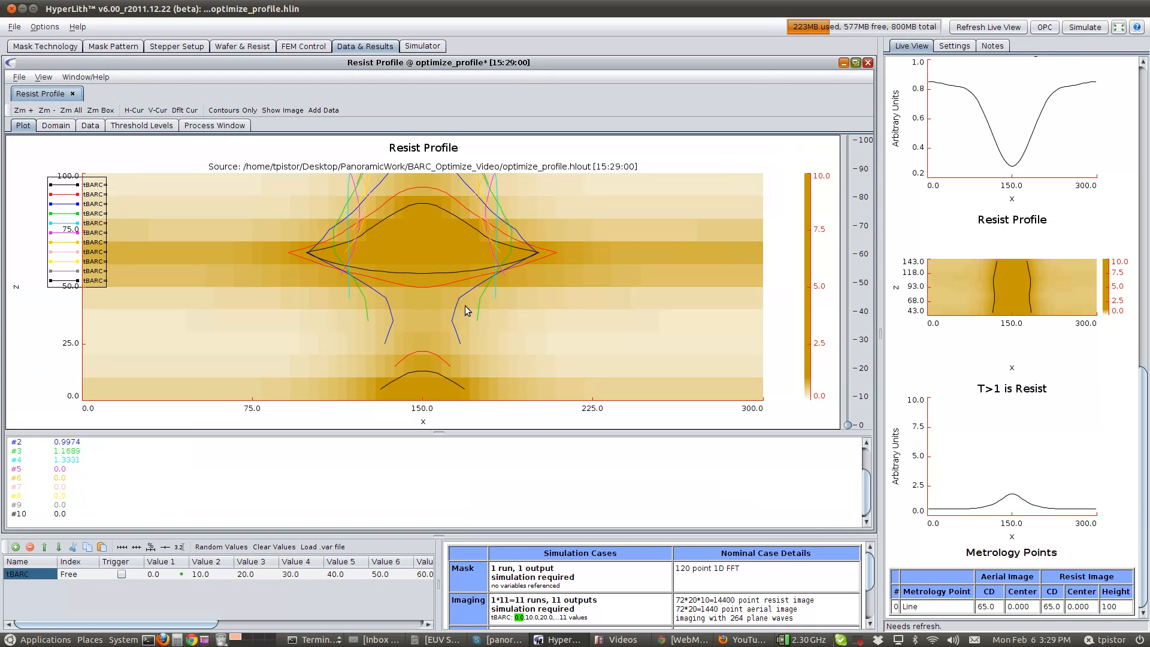
drag(107, 236, 219, 321)
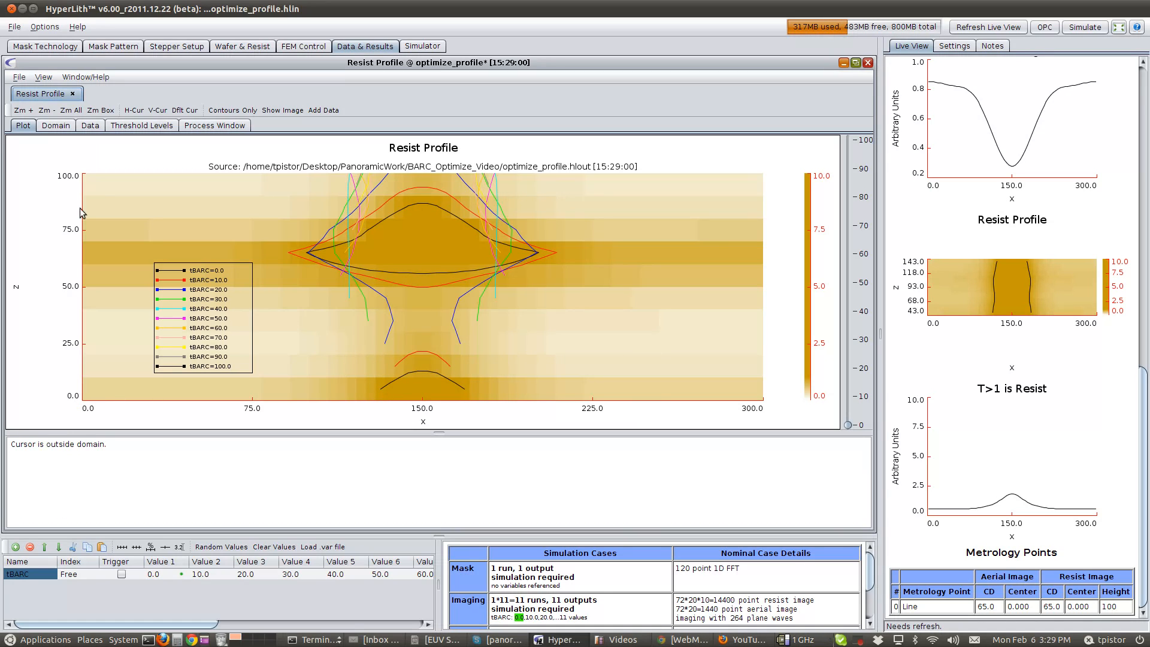
scroll(354, 289, down, 2)
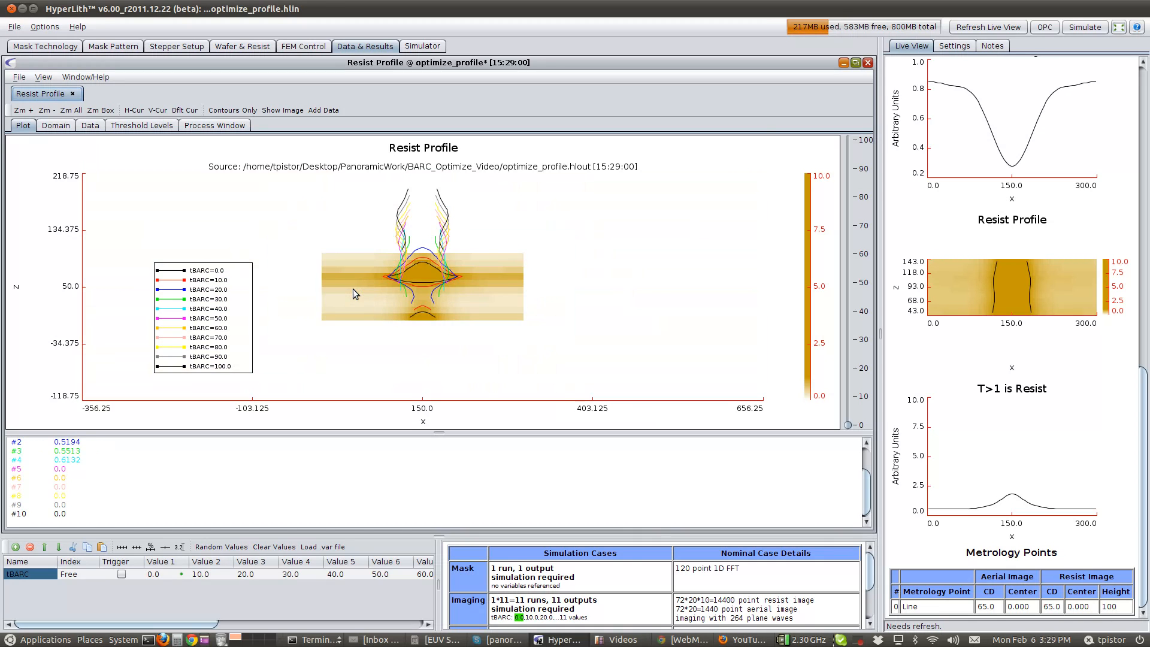
drag(376, 182, 467, 339)
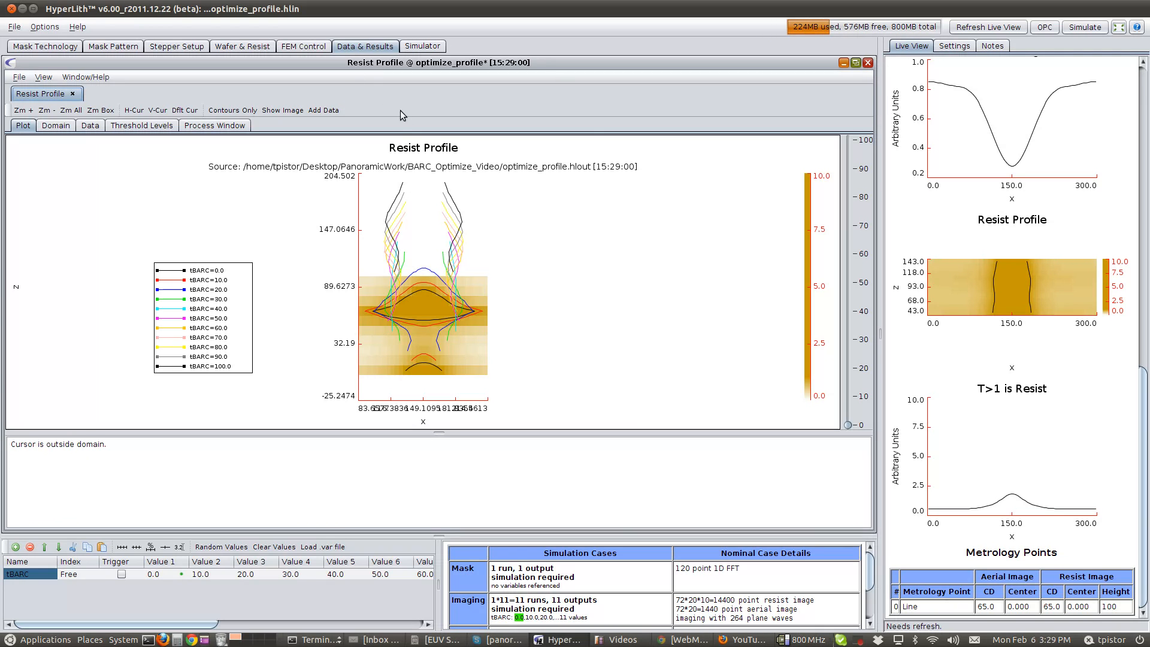
click(252, 48)
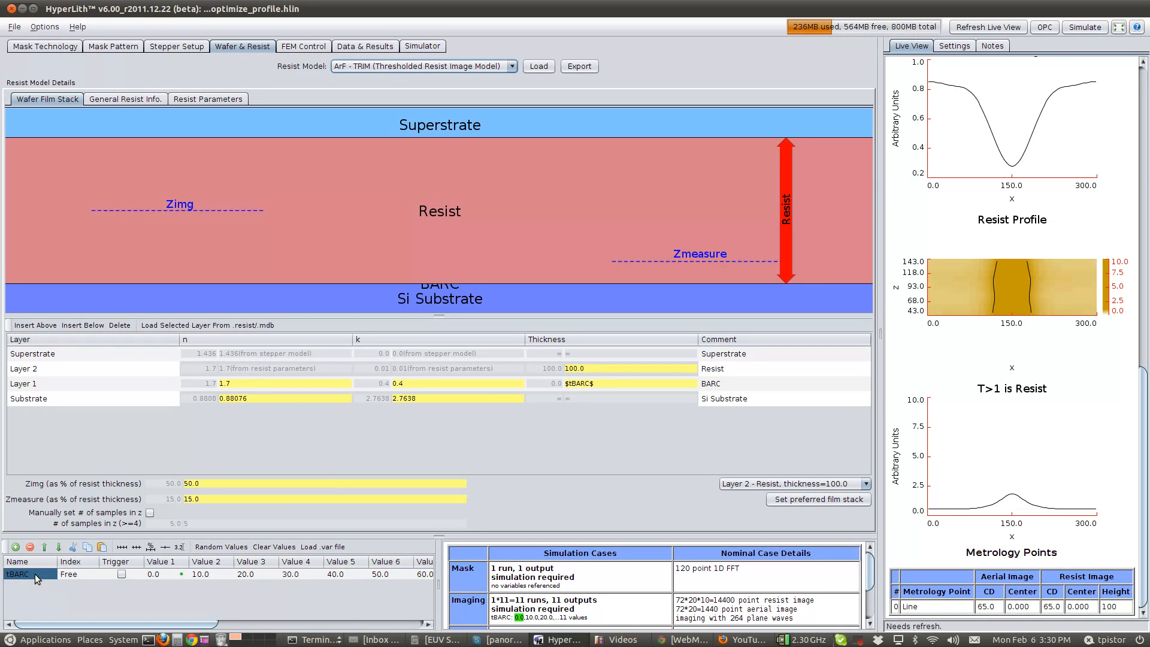
click(16, 547)
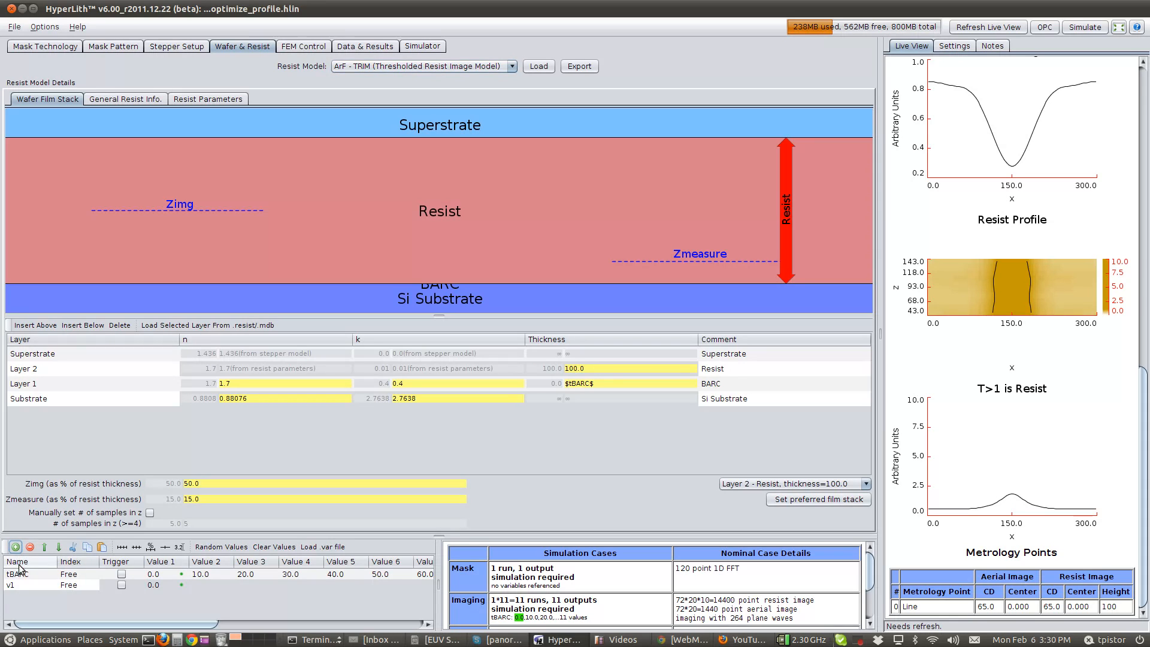
double_click(21, 585)
drag(32, 584, 5, 583)
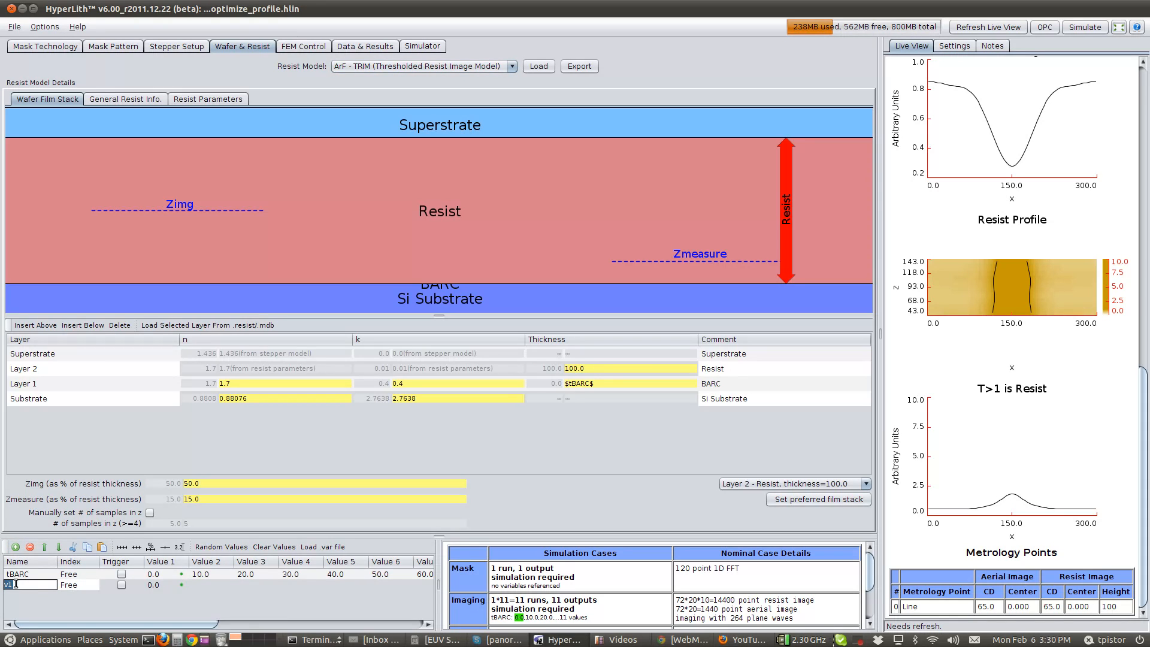
click(30, 547)
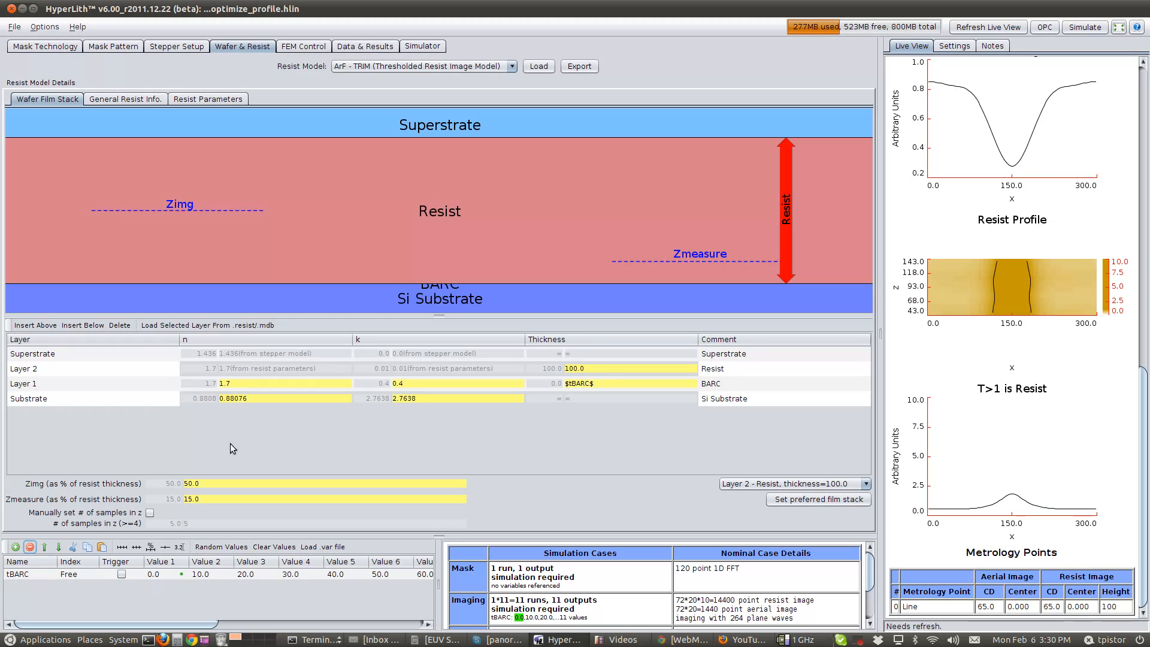
Insert a layer below BARC and give it the substrate's optical constants, n 0.88076 and k 2.7638
click(65, 389)
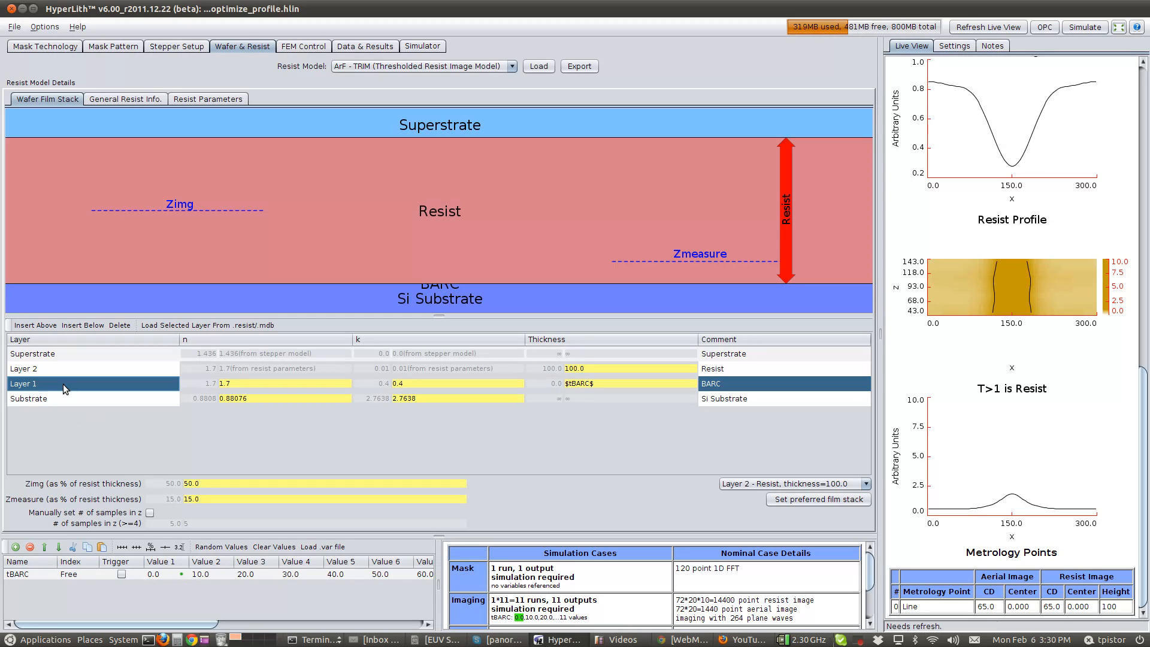
click(83, 325)
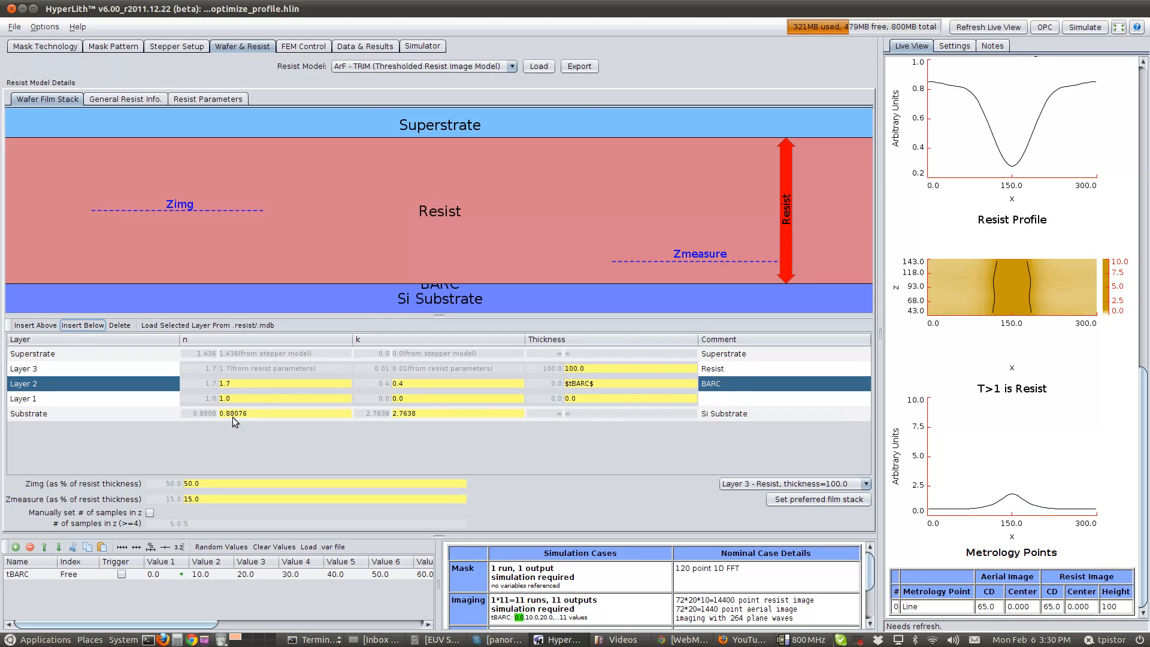
double_click(246, 414)
key(ctrl+c)
click(246, 398)
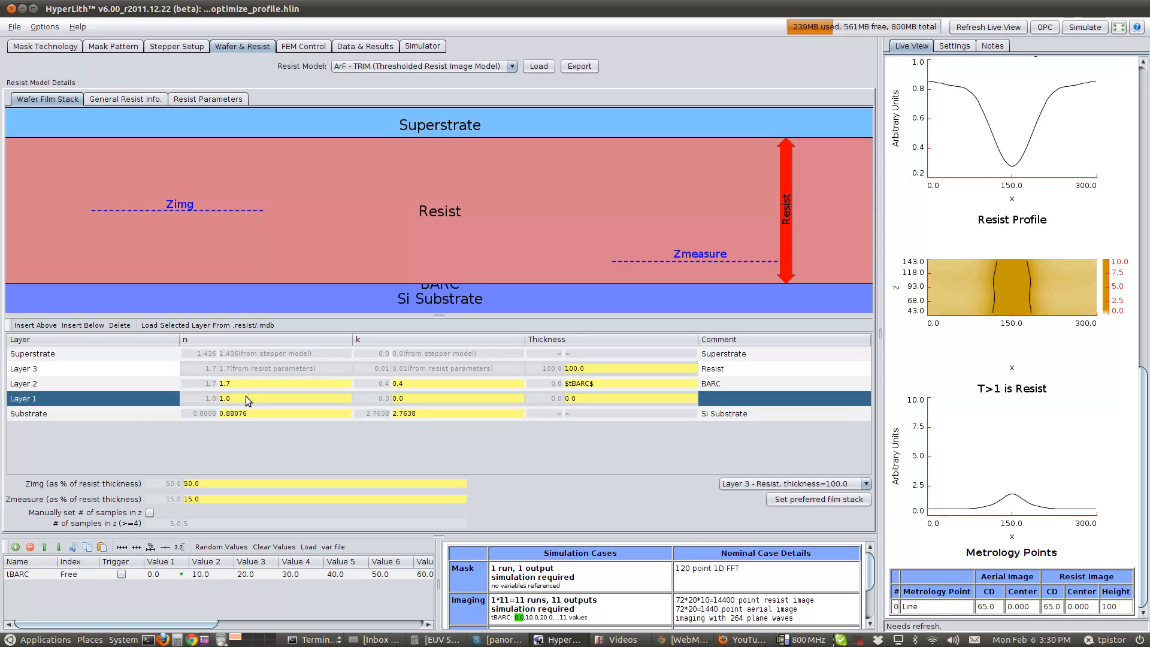
key(ctrl+v)
double_click(438, 413)
key(ctrl+c)
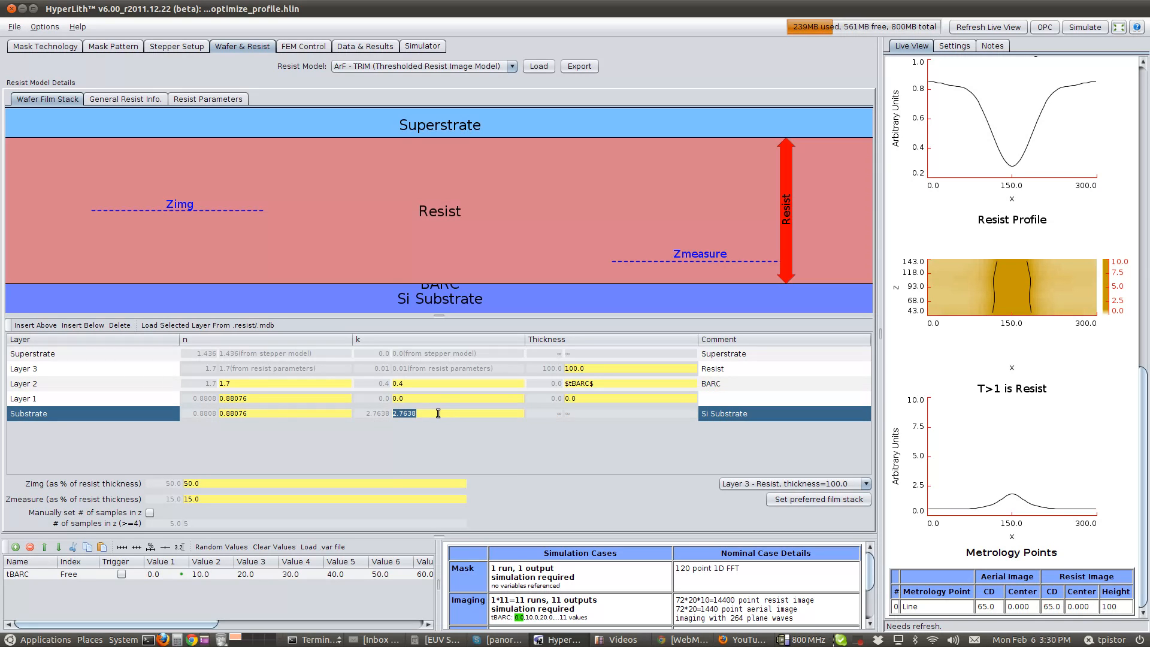
click(422, 399)
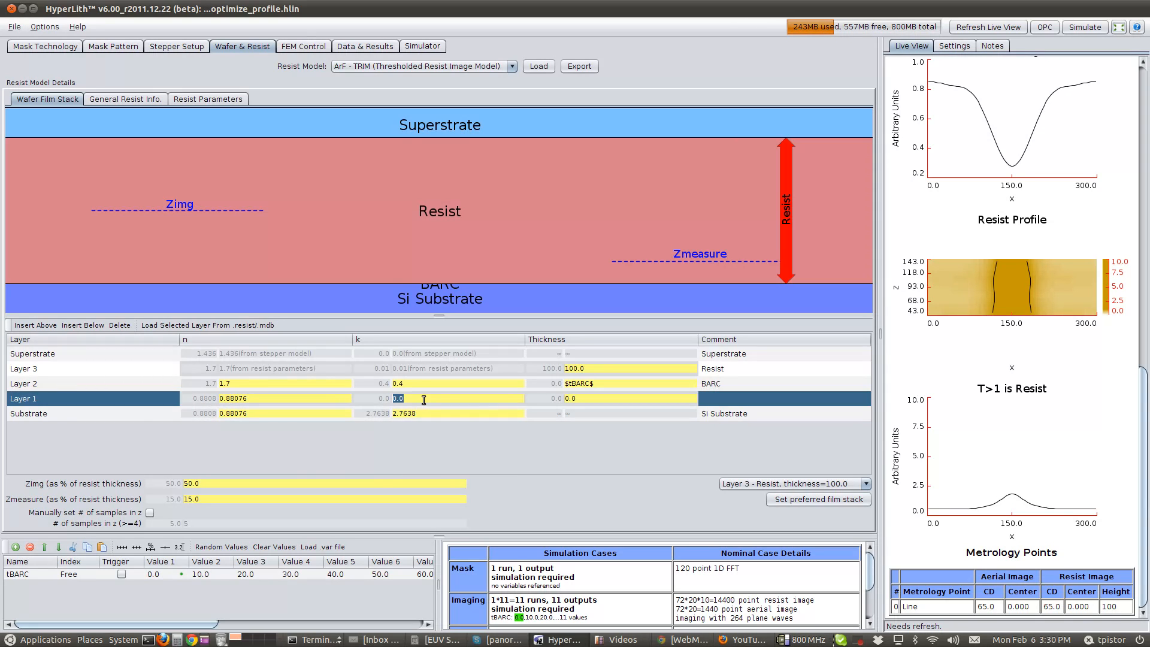
key(ctrl+v)
Set the new layer's thickness to the expression 100-$tBARC$
double_click(612, 399)
text(100-$tBARC)
key(Return)
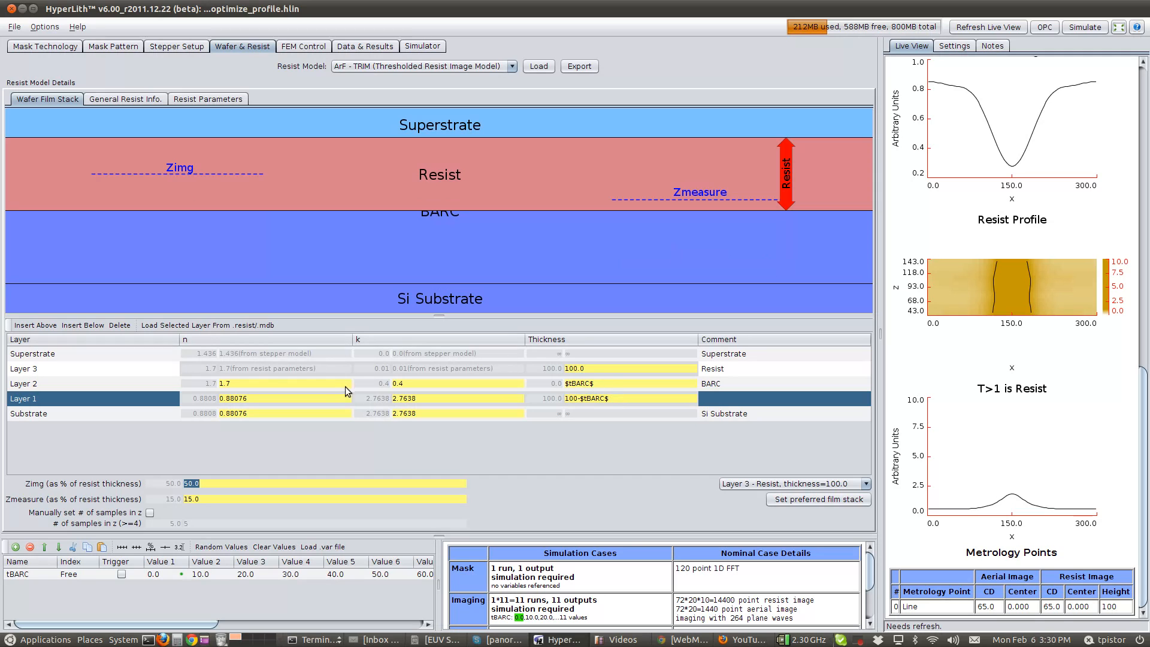
Make 40.0 the nominal value of tBARC and enlarge the film stack drawing
right_click(346, 572)
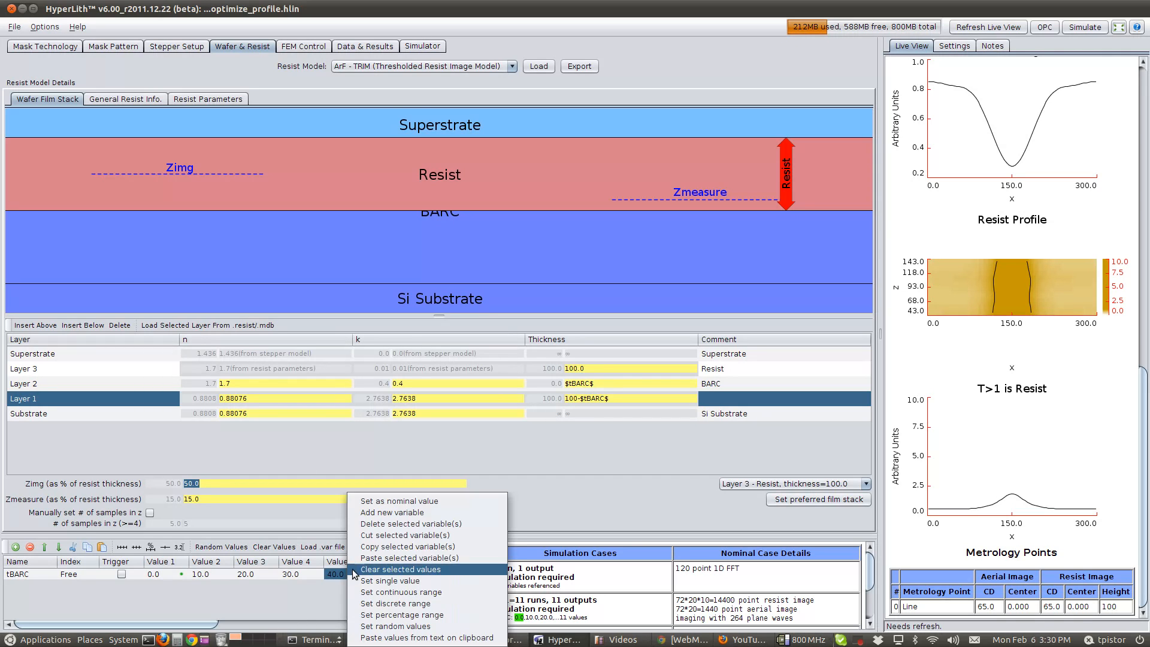
click(385, 501)
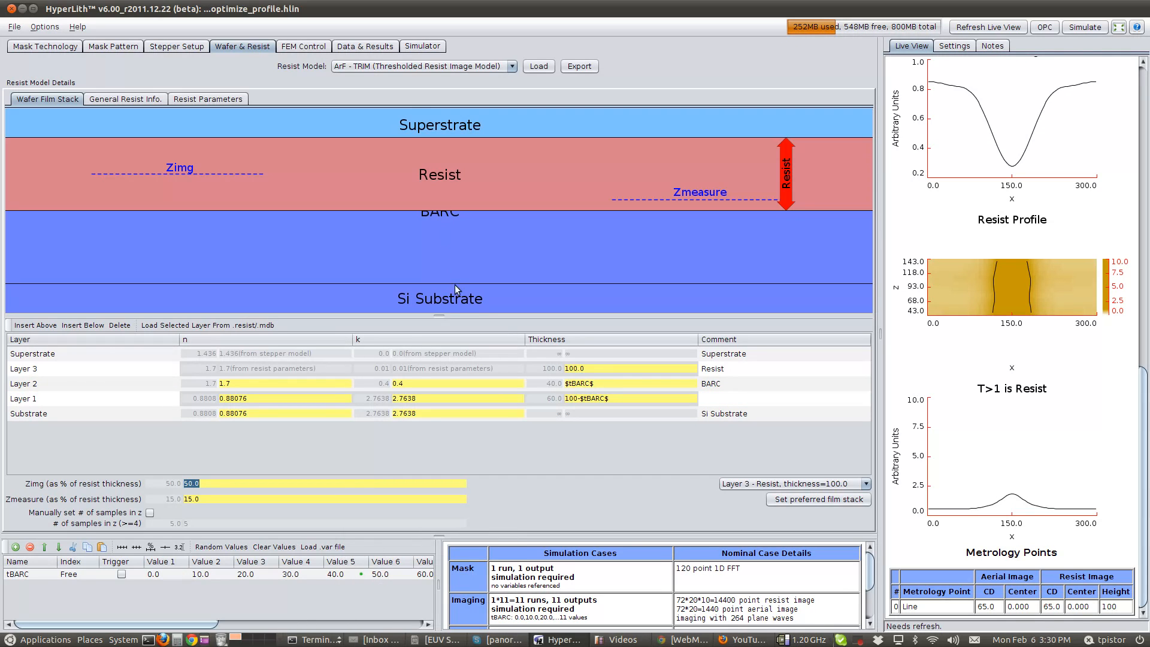
drag(458, 311, 460, 384)
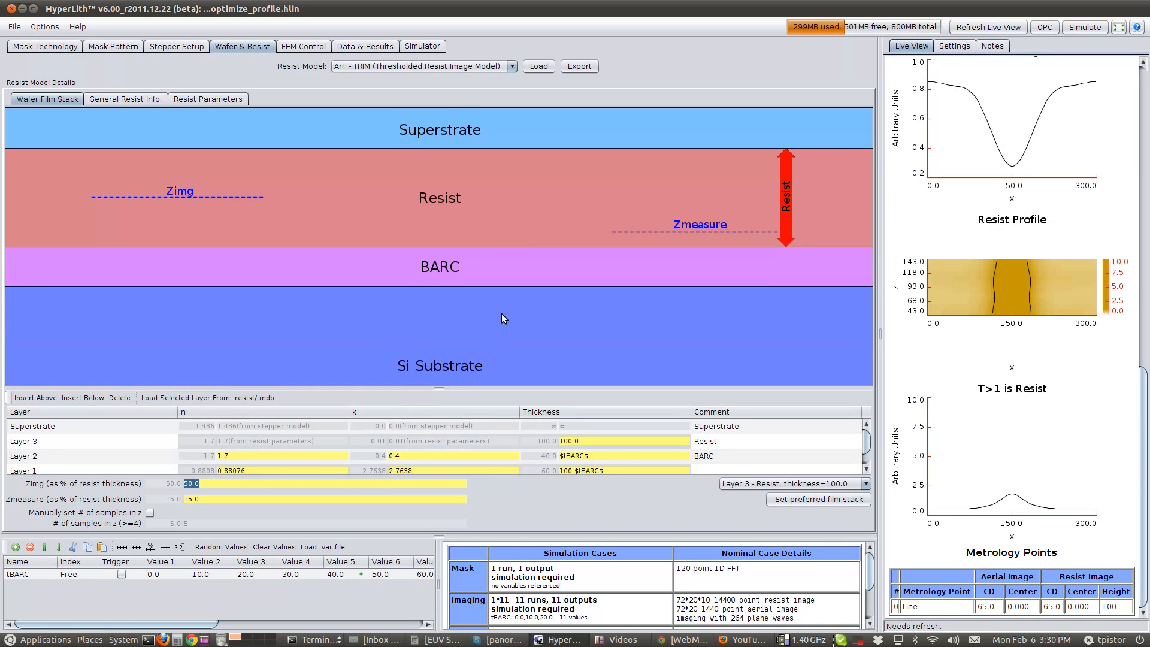
Label the new layer above the substrate with the comment "Substrate Fill"
double_click(735, 471)
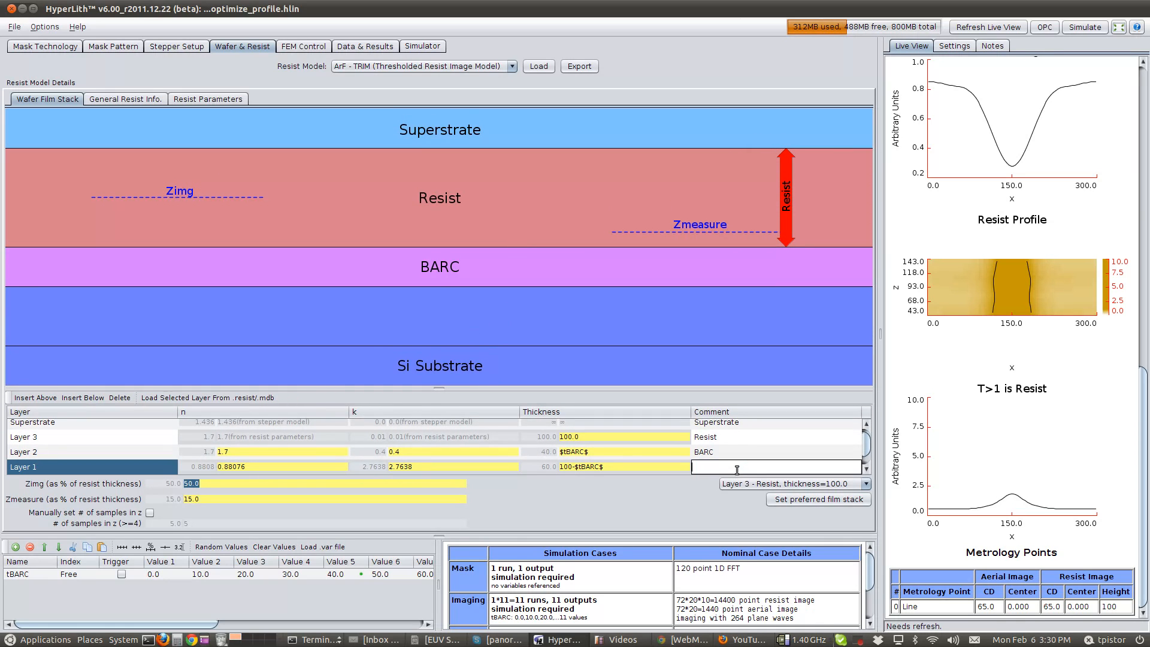
text(Substrate Fill)
key(Return)
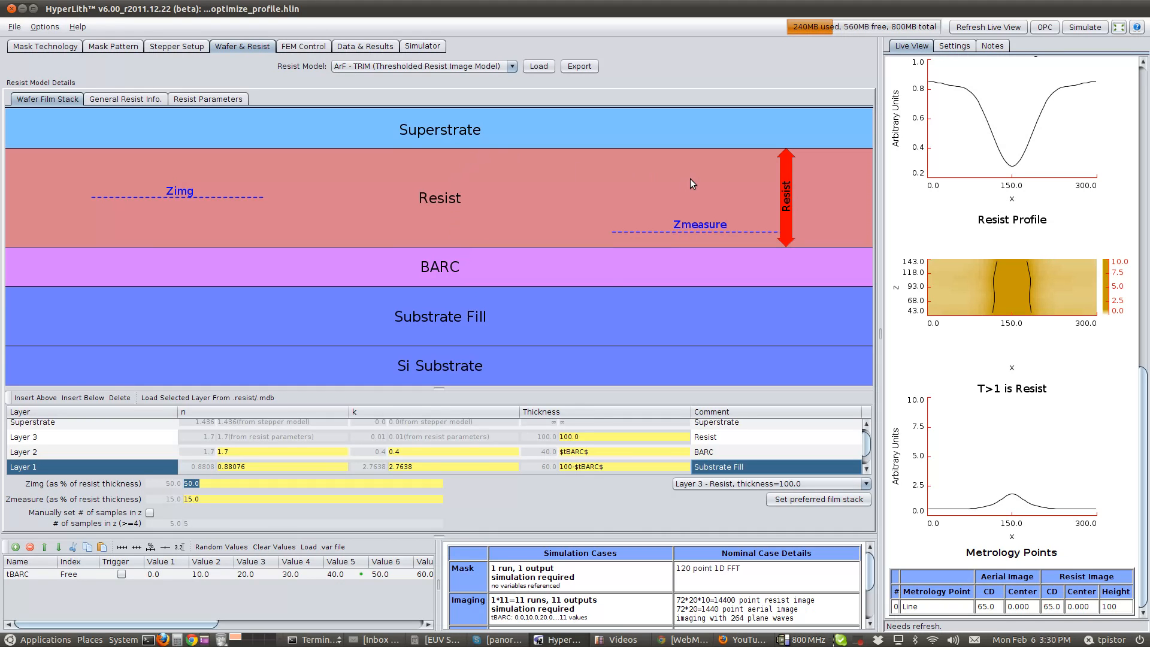
Simulate all tBARC cases at normal priority and display their Resist Profile curves together in one enlarged plot
click(1085, 27)
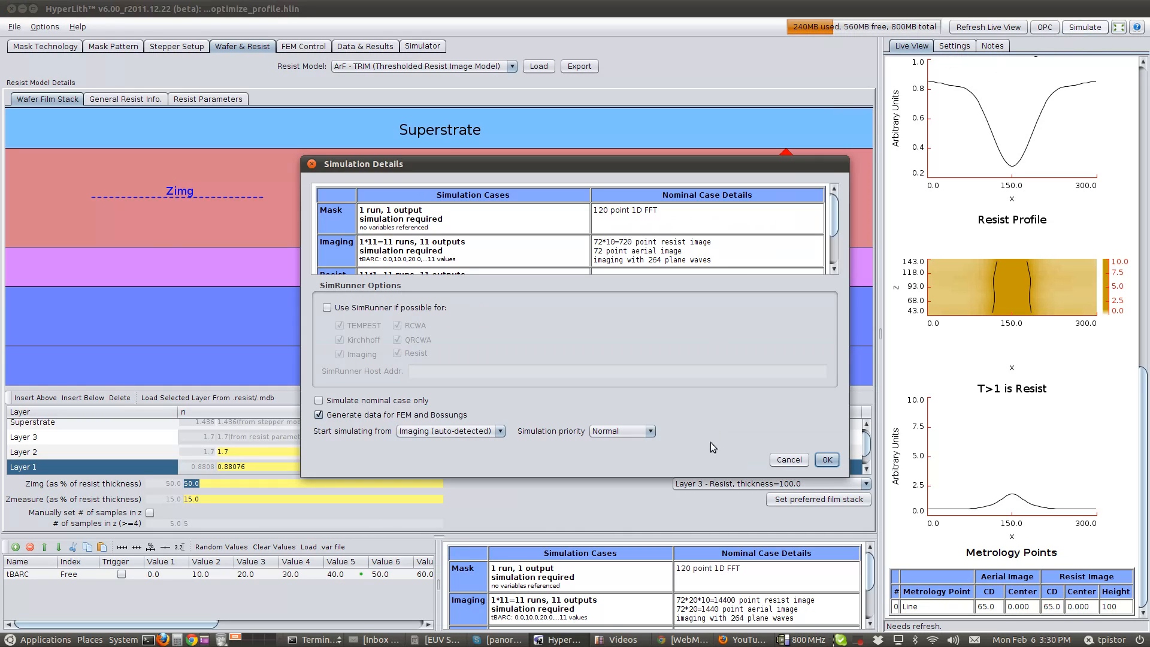
click(827, 459)
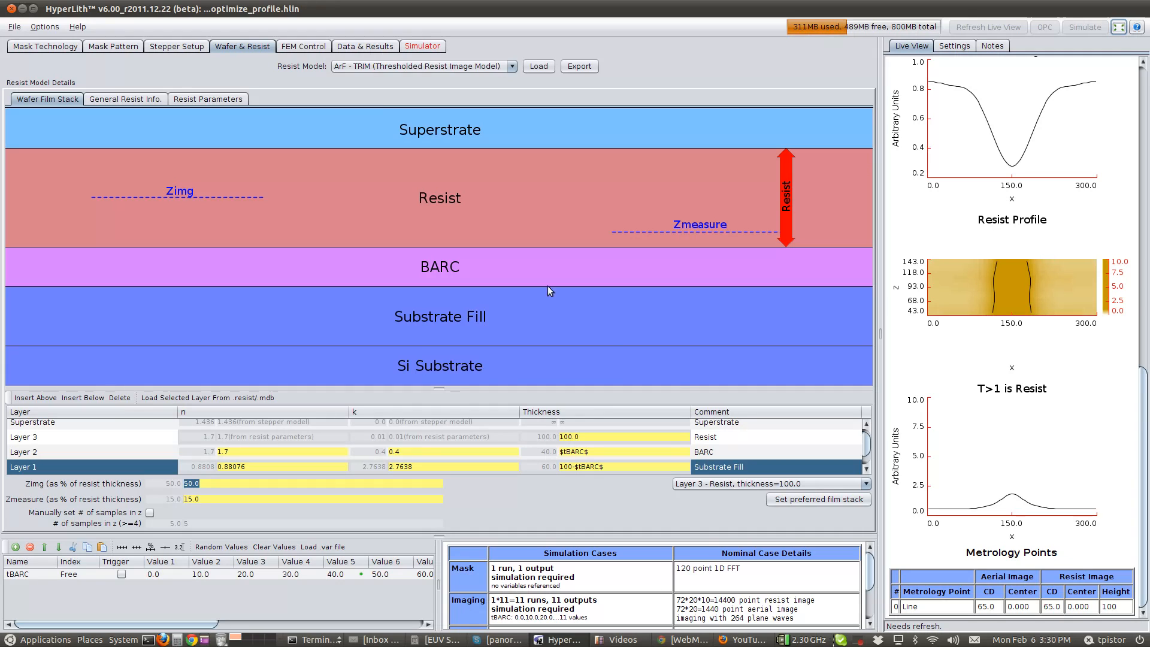
click(352, 48)
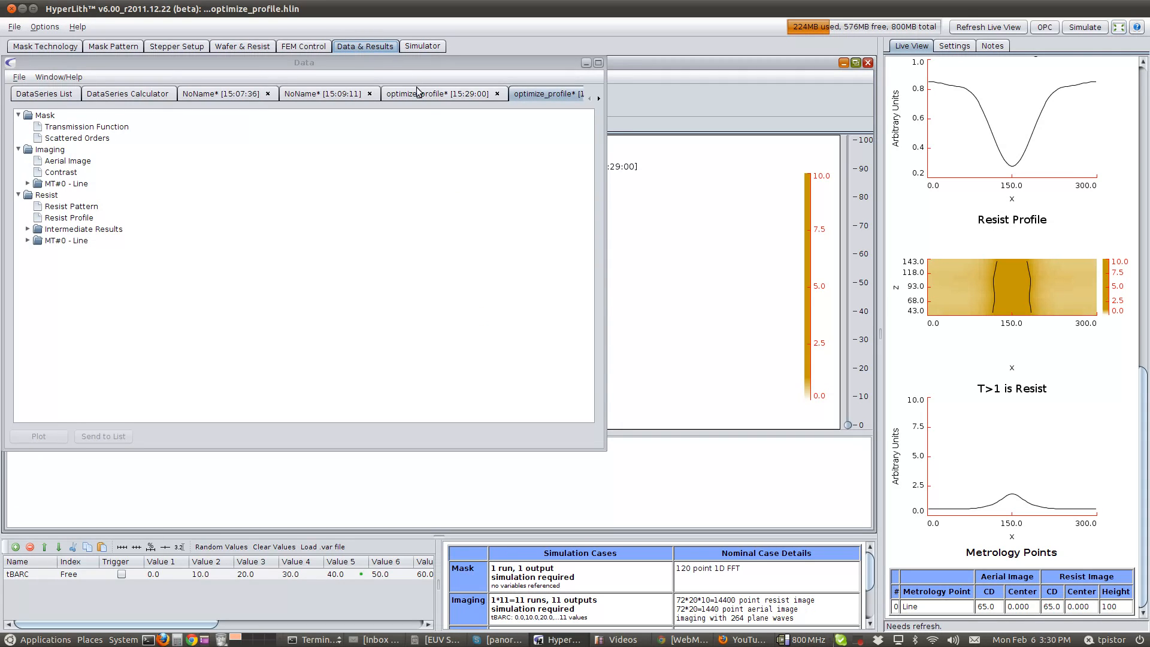
double_click(60, 219)
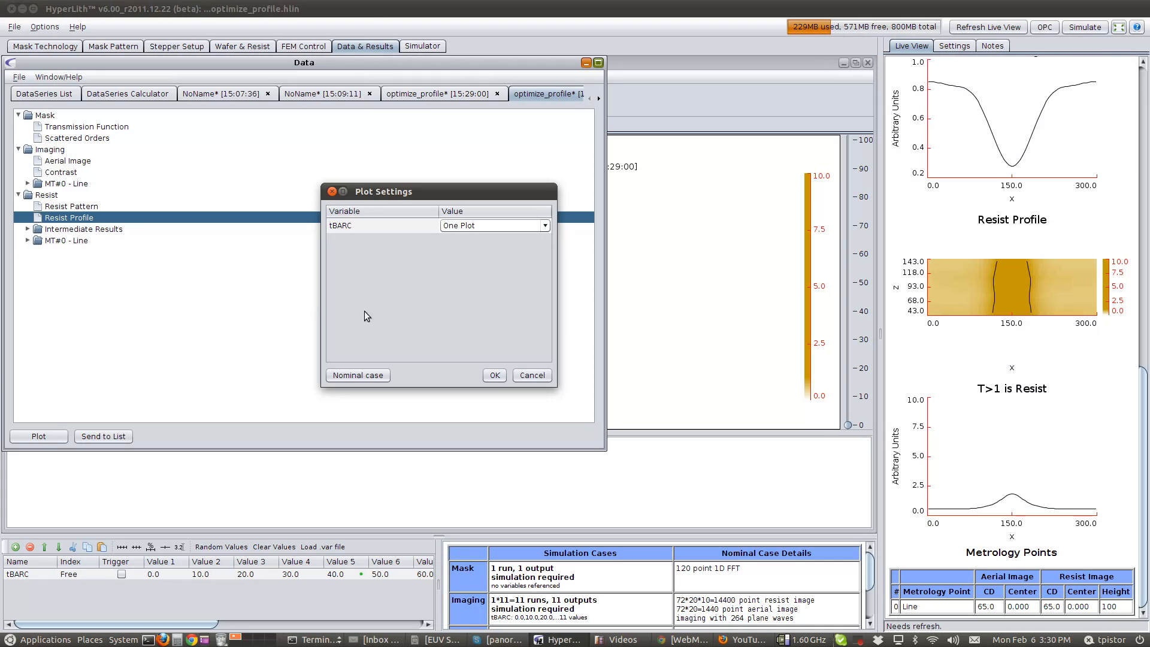
click(495, 375)
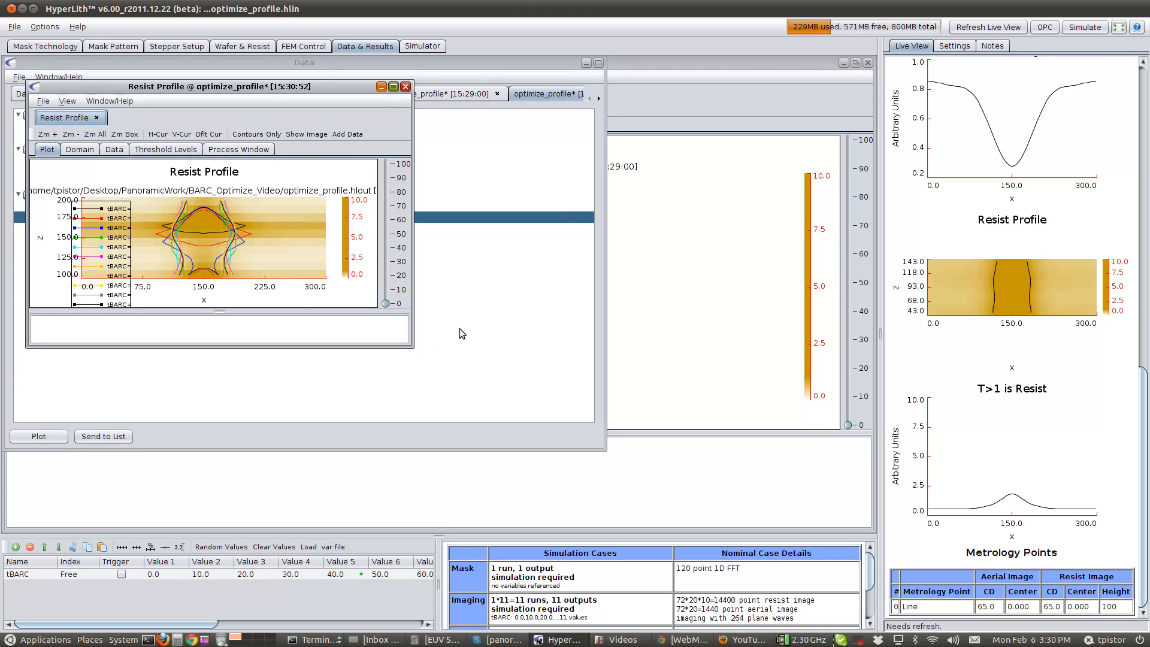
click(392, 88)
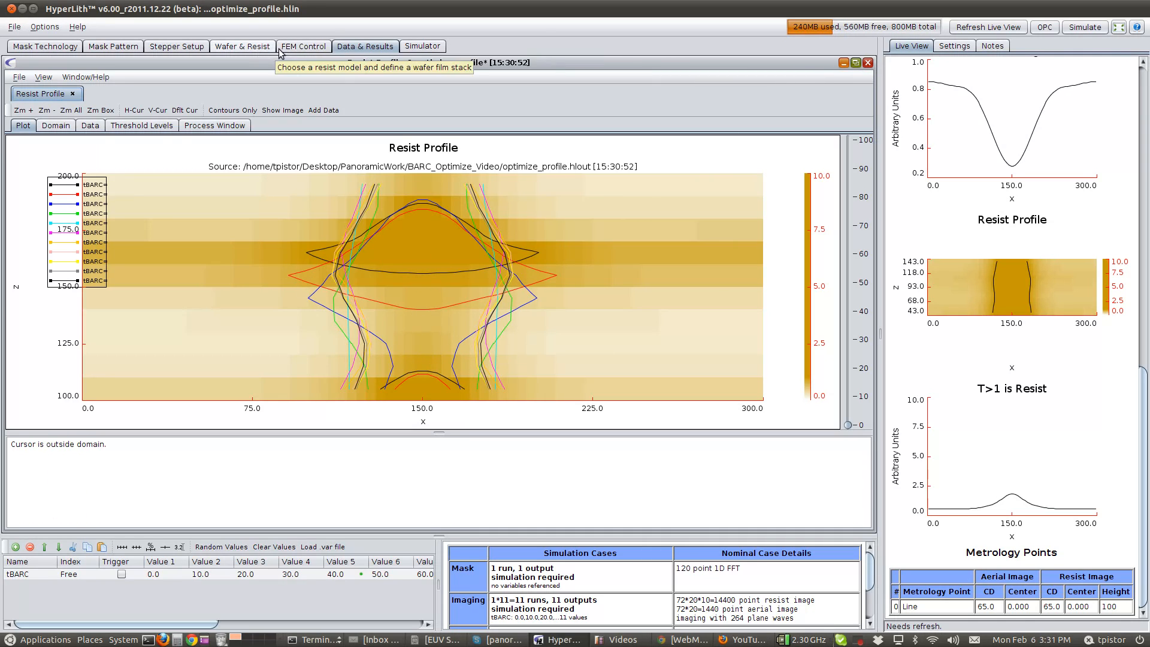
Make tBARC a trigger variable and find the nominal thresholds and nominal doses for its values
click(121, 574)
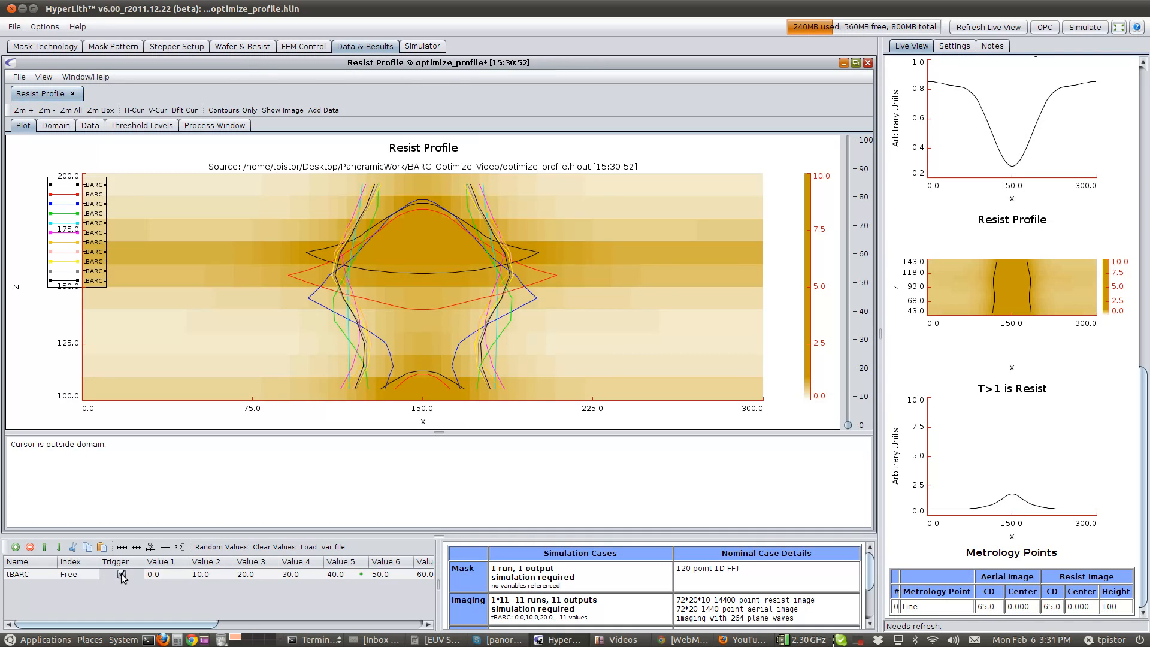
click(29, 575)
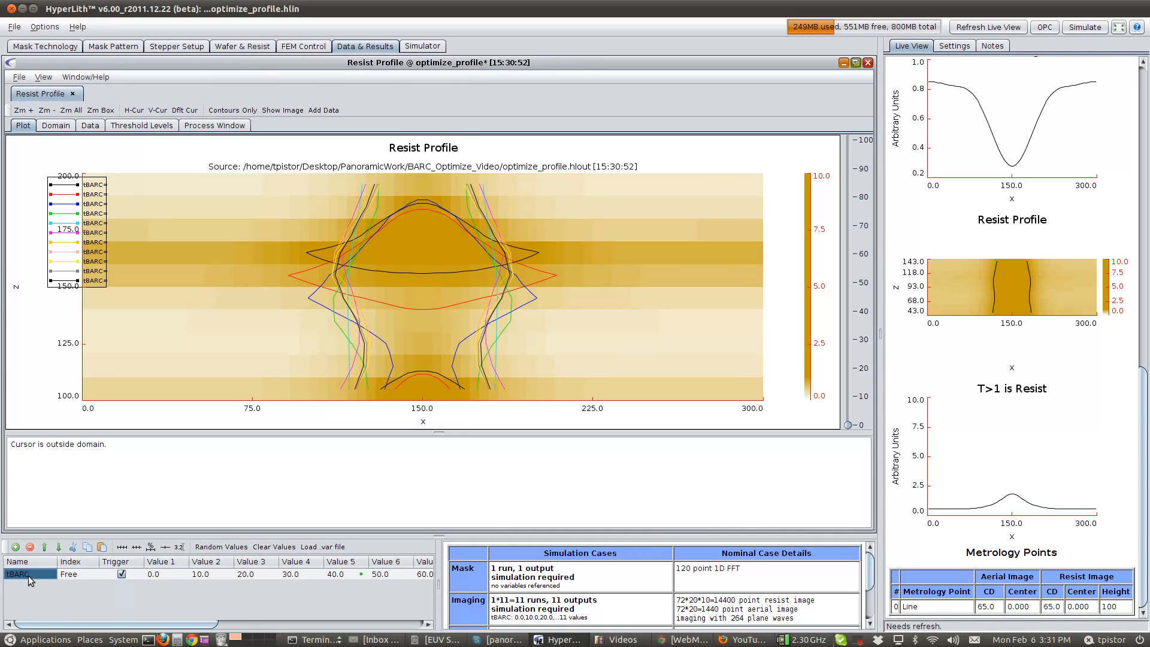
click(302, 46)
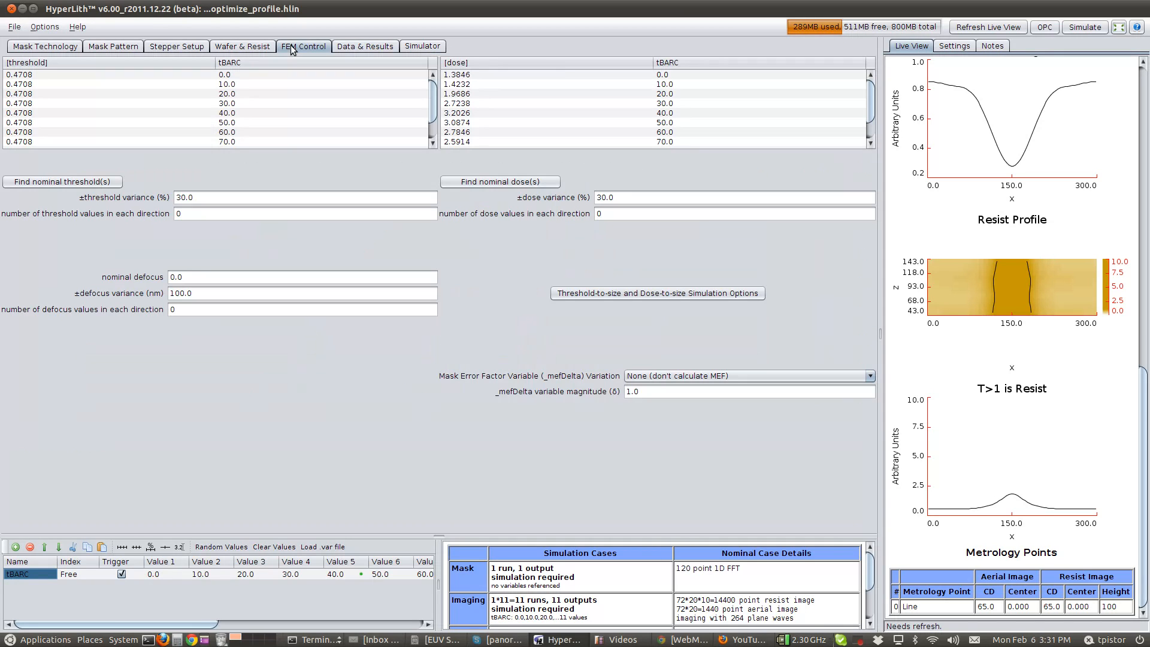
click(52, 182)
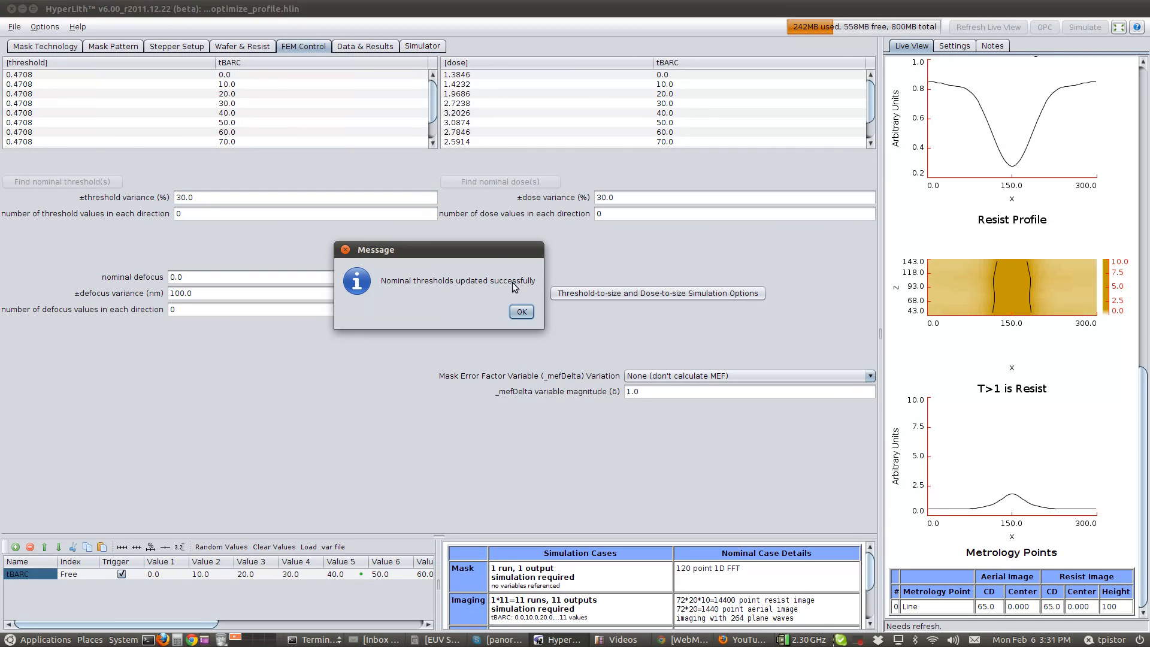
click(521, 312)
click(473, 182)
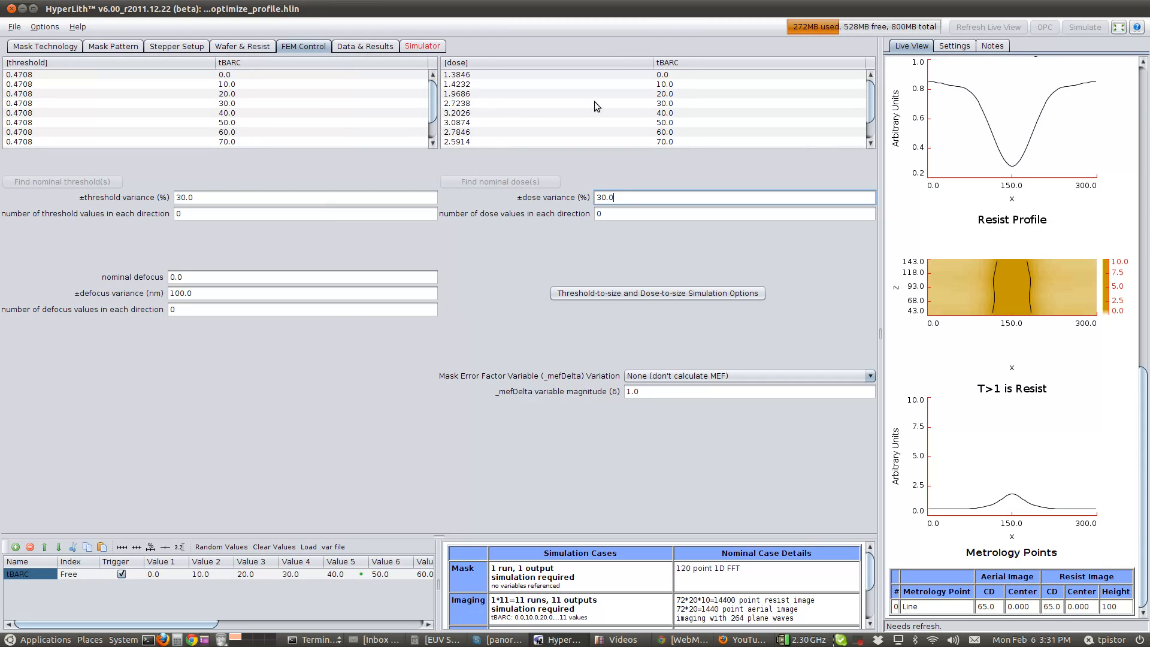
click(513, 311)
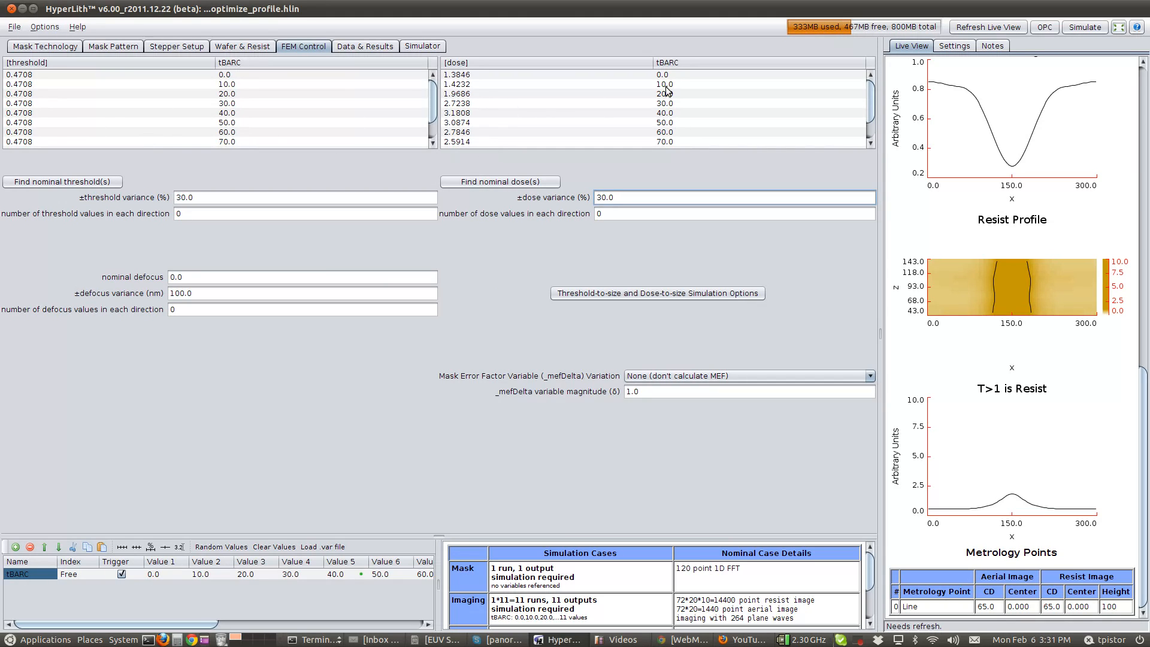
Rerun the simulation for all tBARC cases, and review the wafer film stack and the threshold and dose tables
click(1095, 28)
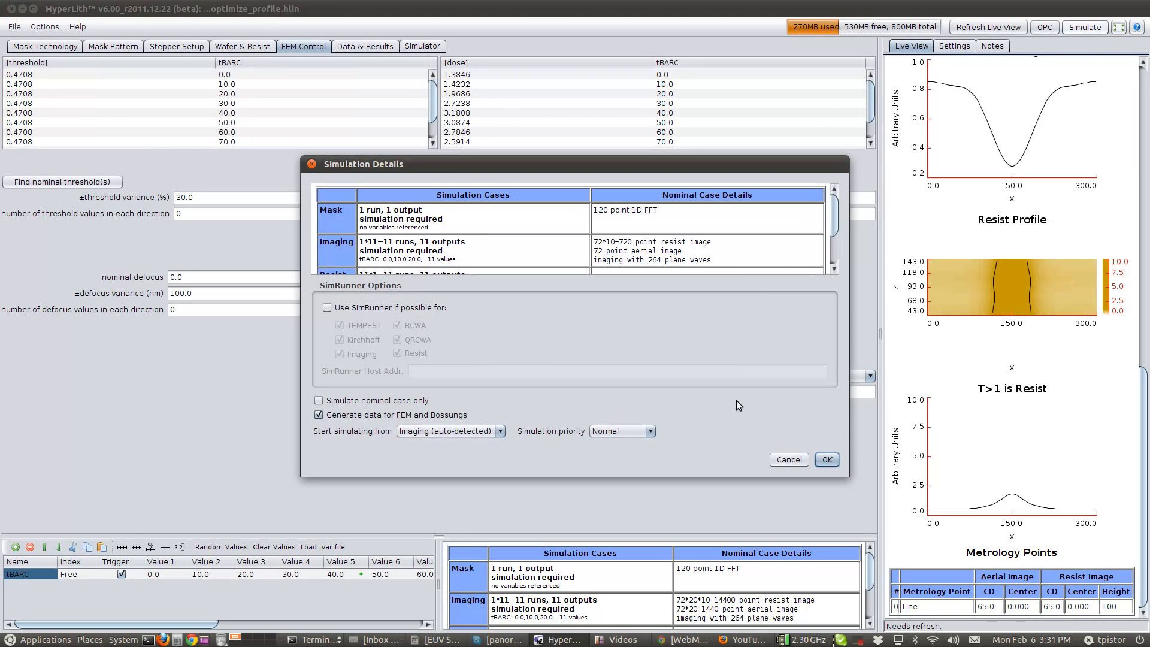
click(828, 460)
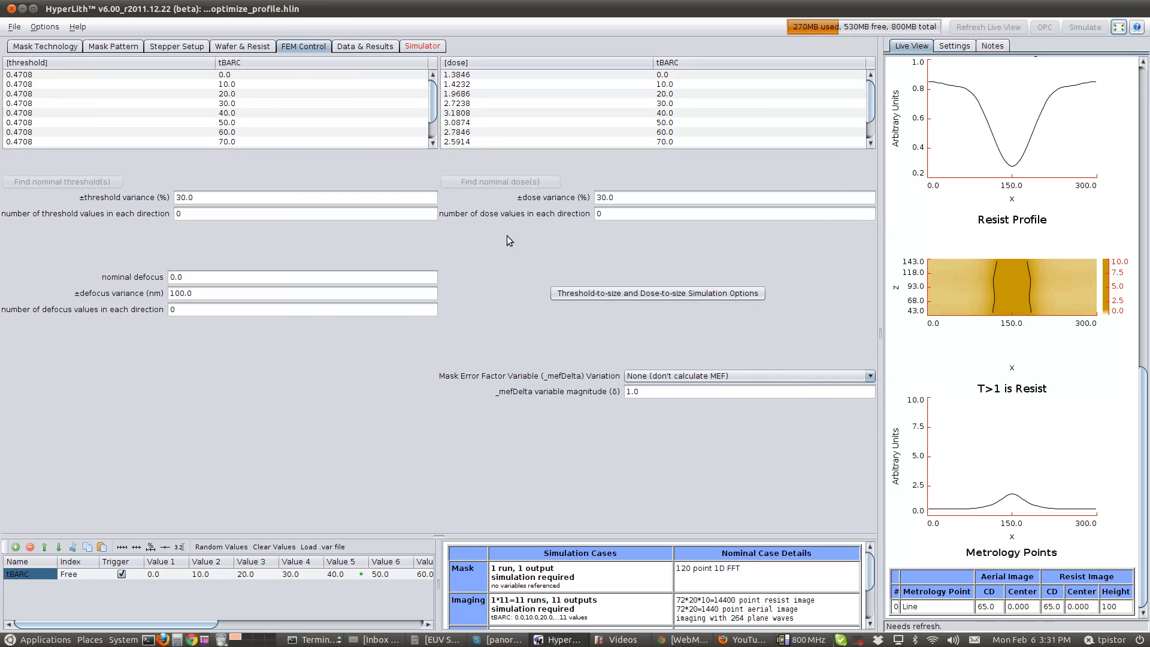
click(227, 47)
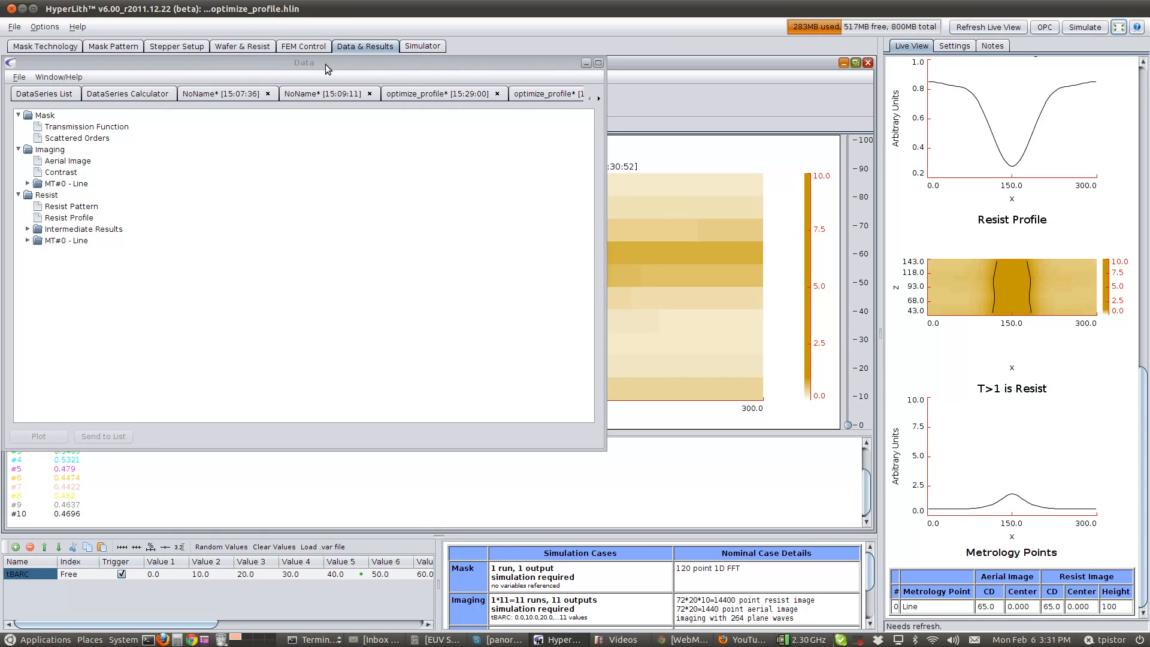
click(257, 47)
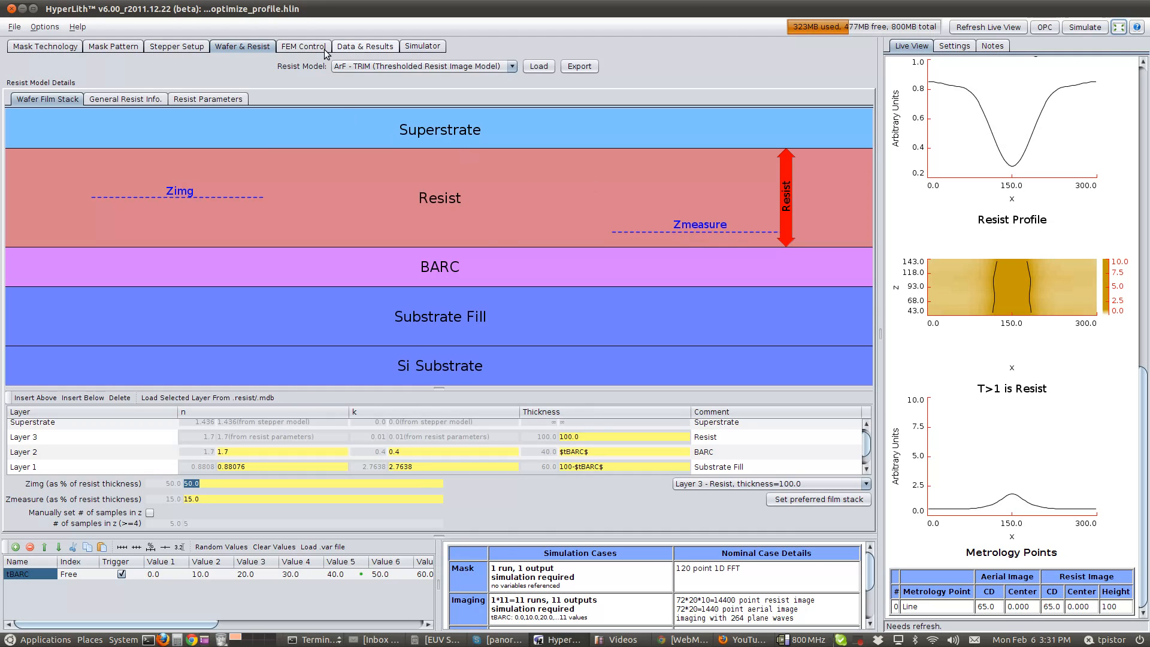
click(304, 48)
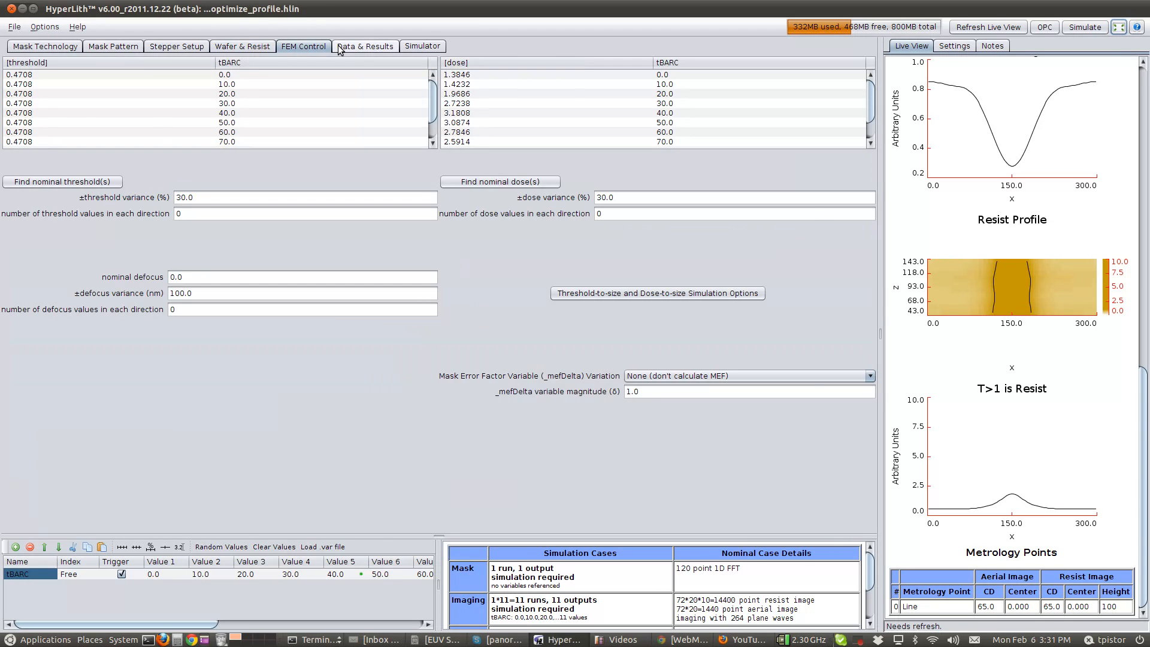
Examine the rerun's Resist Profile for all tBARC values in one enlarged plot, and close that plot
click(365, 46)
click(71, 217)
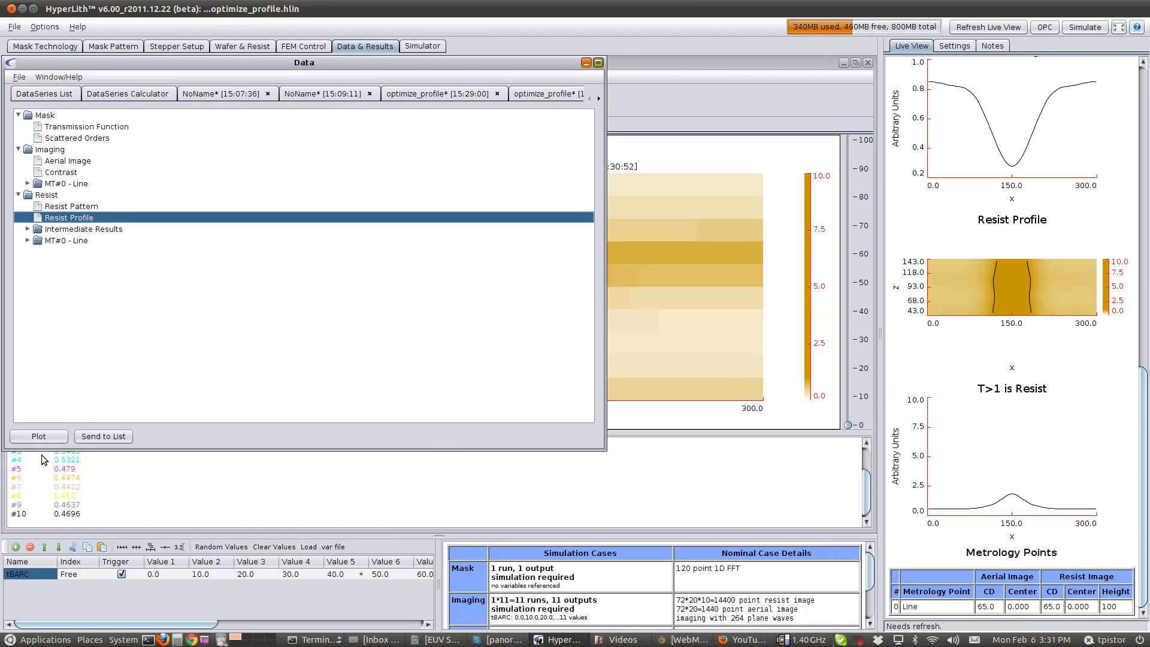
click(37, 433)
click(494, 375)
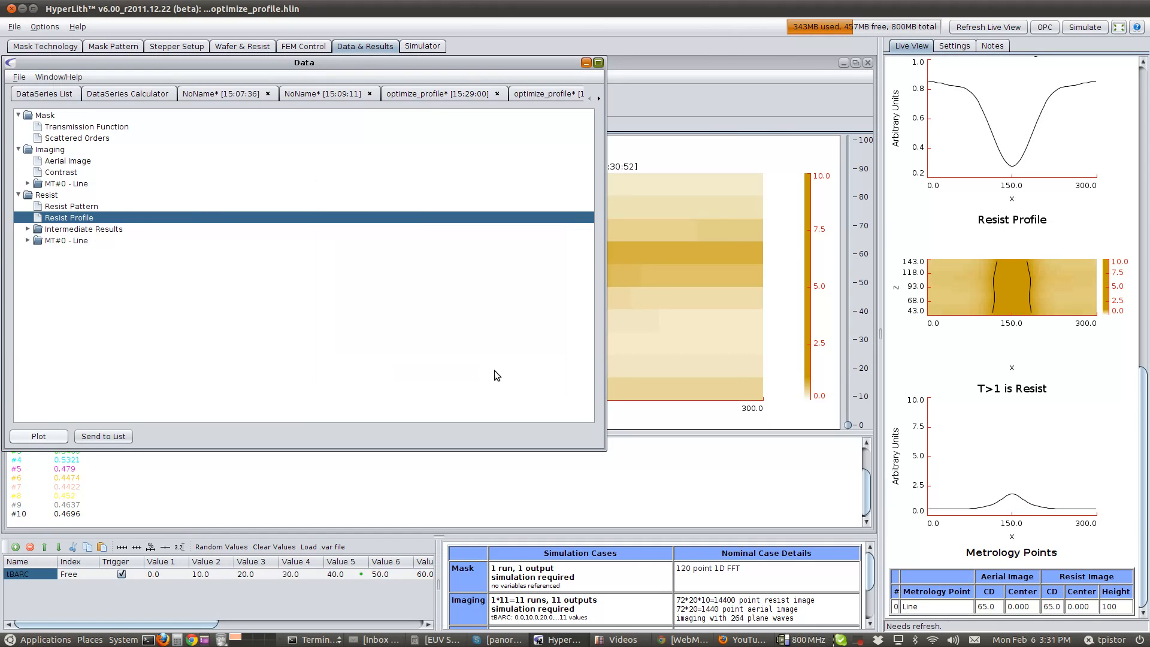
click(405, 98)
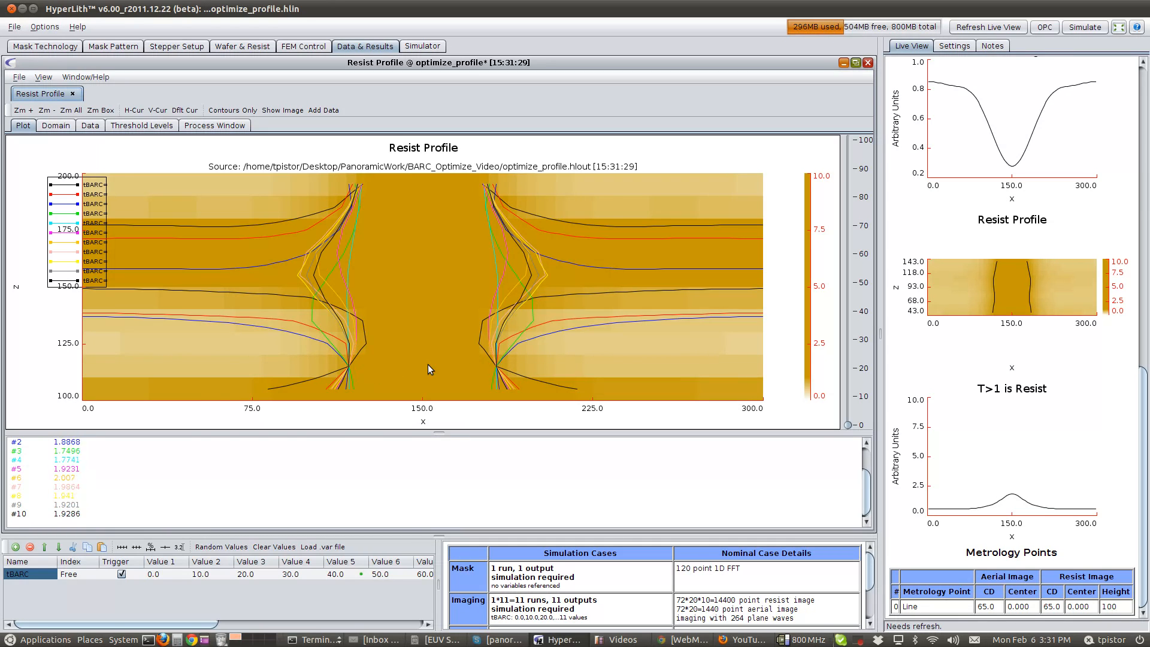
click(867, 63)
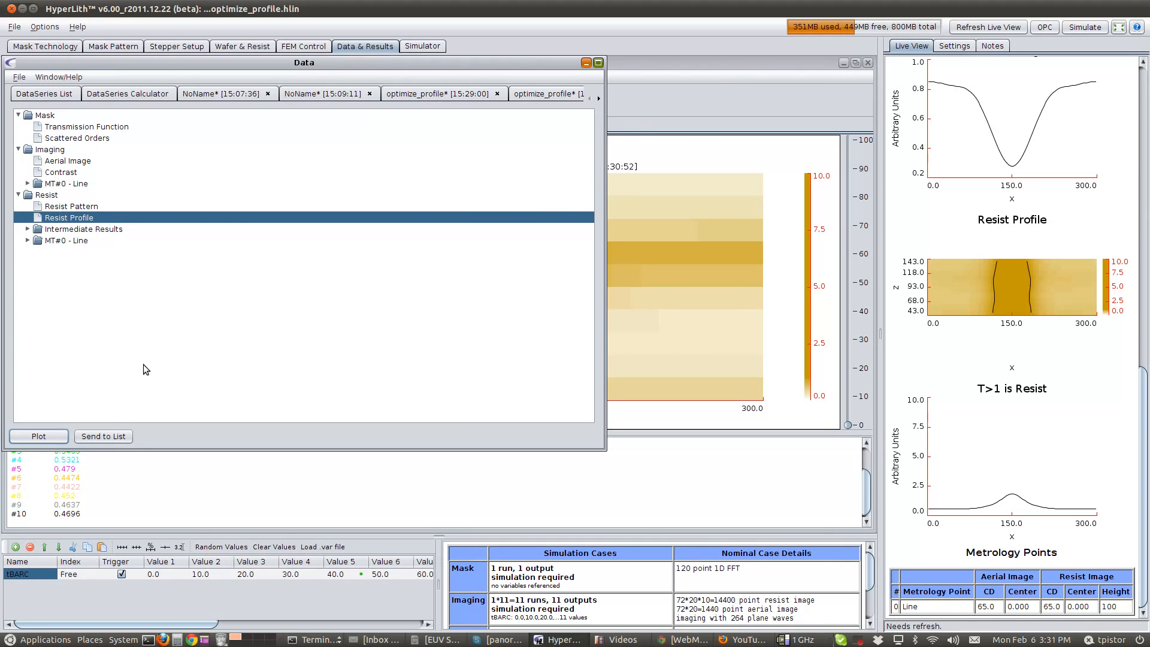
Plot the rerun's Resist Profile with Separate Plots for tBARC and enlarge the plot window
click(45, 435)
click(484, 226)
click(480, 283)
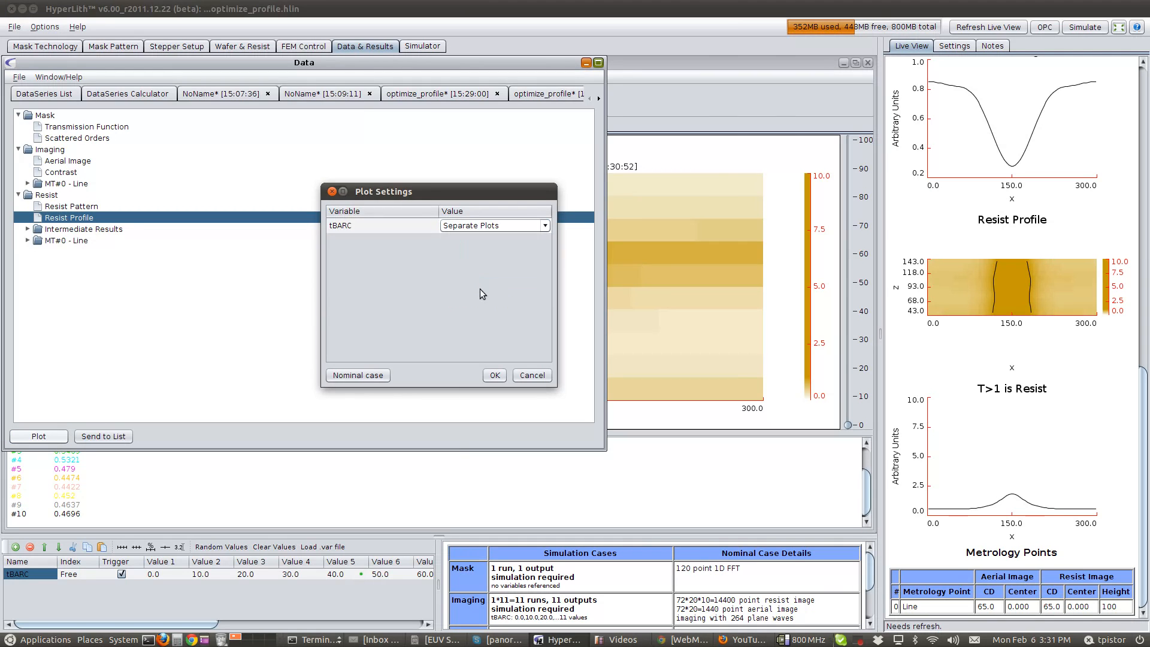
click(494, 376)
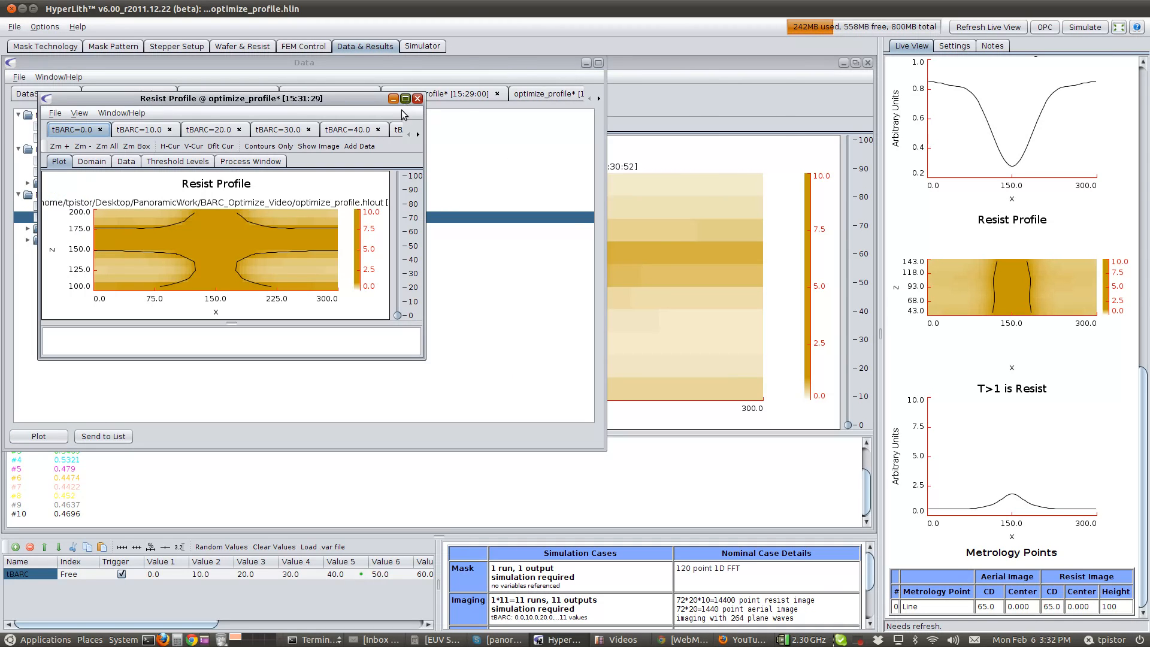
click(405, 99)
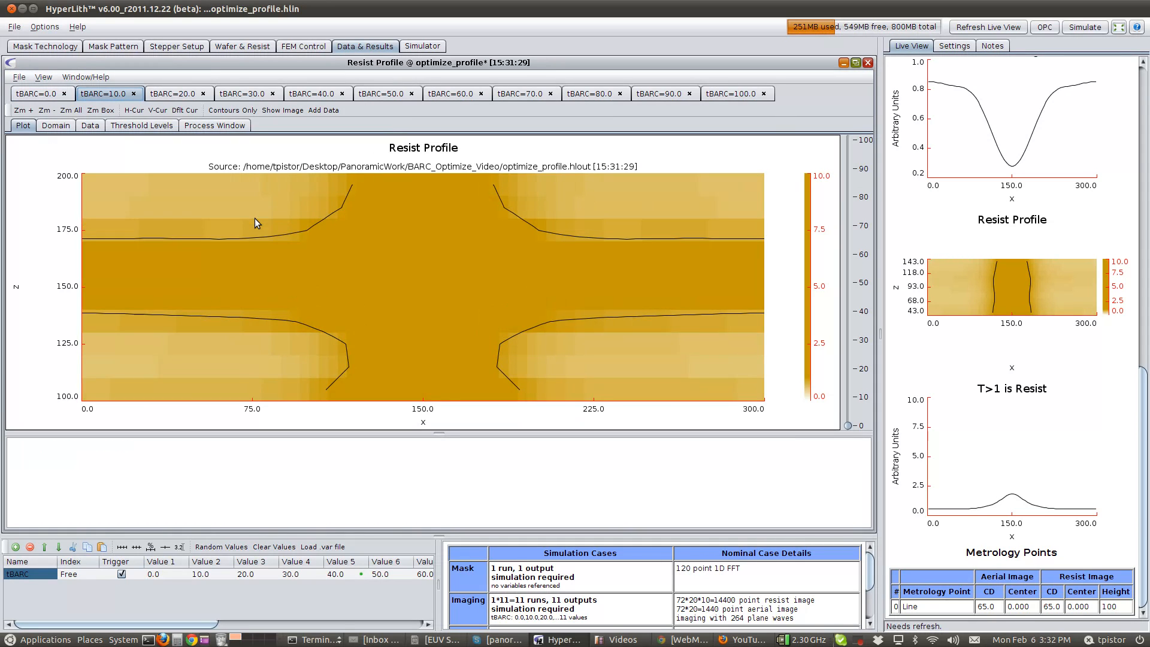